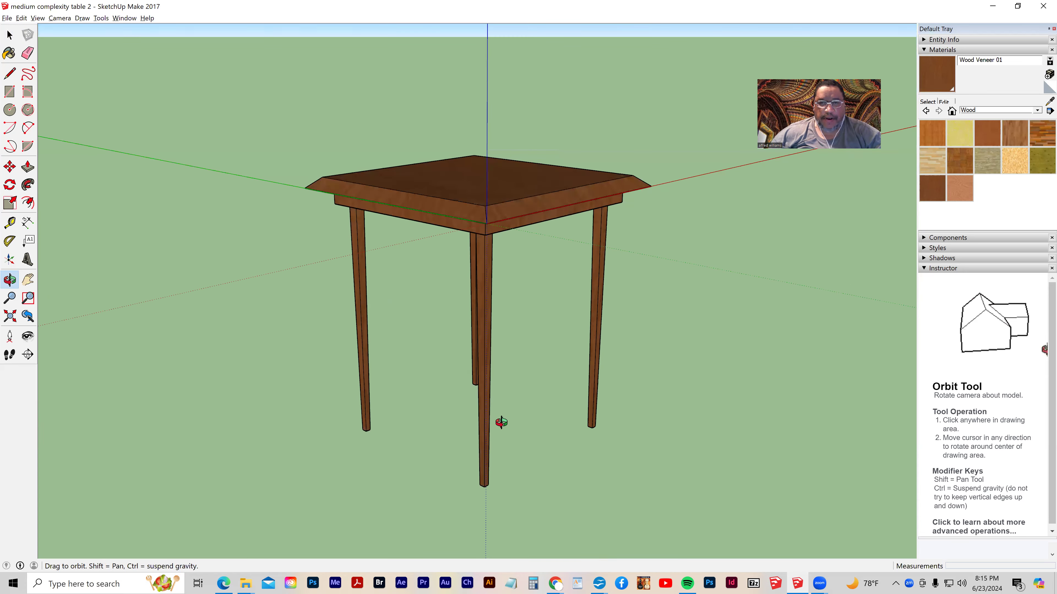
Examine the finished wooden table from above, from the side and from underneath
{"action": "middle_click_drag", "start_coordinate": [462, 364], "coordinate": [305, 196]}
{"action": "middle_click_drag", "start_coordinate": [393, 182], "coordinate": [537, 454]}
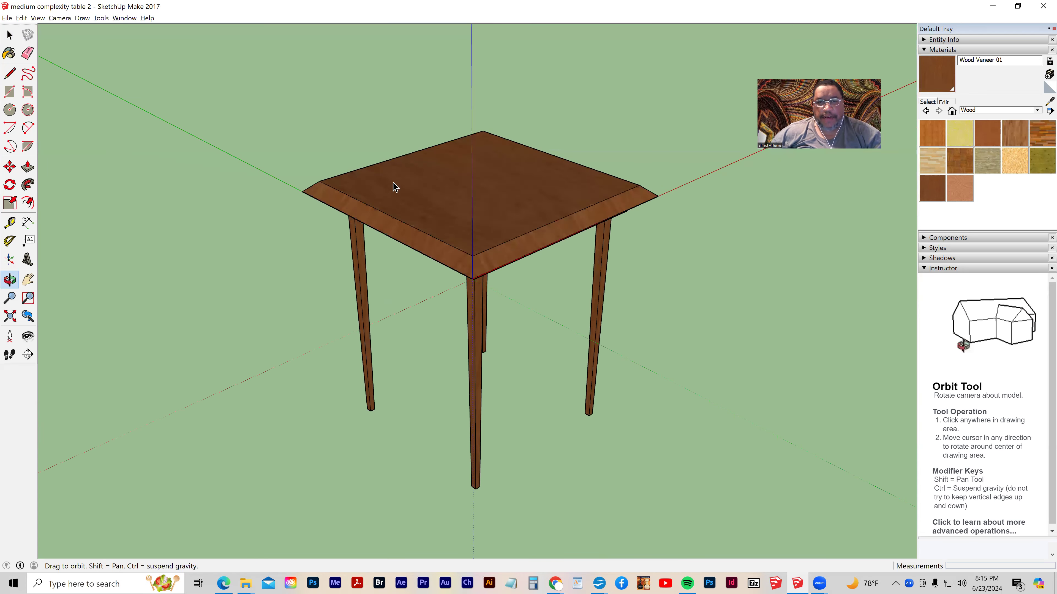
{"action": "middle_click_drag", "start_coordinate": [498, 310], "coordinate": [491, 414]}
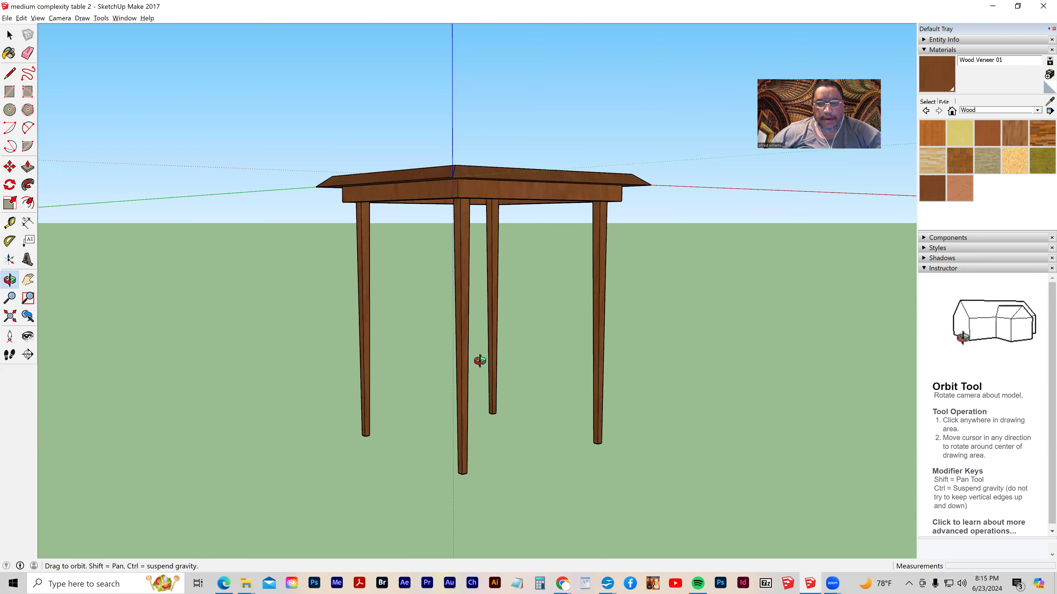
{"action": "middle_click_drag", "start_coordinate": [479, 360], "coordinate": [461, 336]}
{"action": "middle_click_drag", "start_coordinate": [472, 442], "coordinate": [440, 383]}
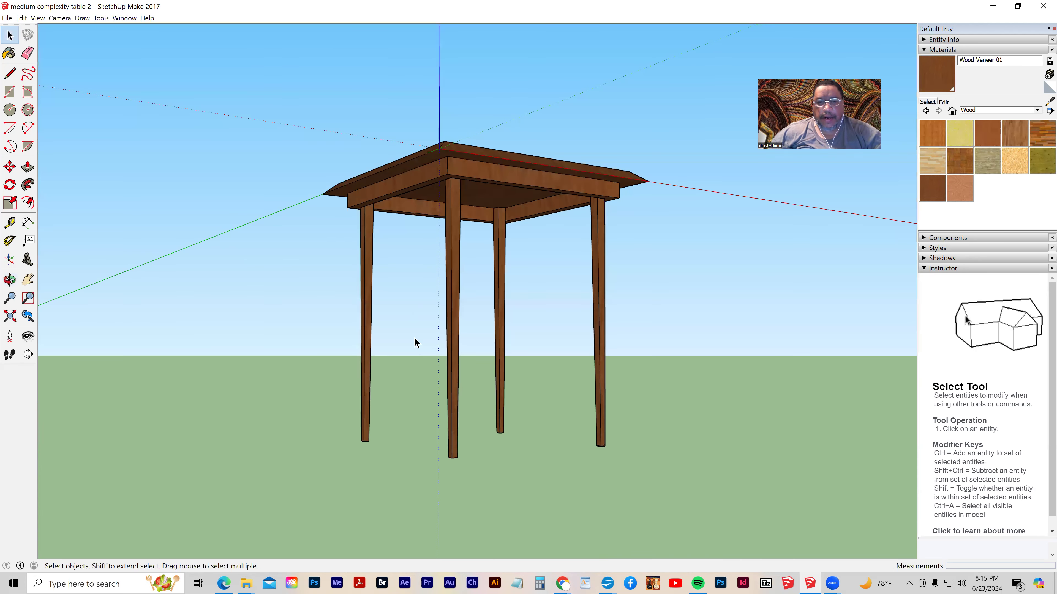
{"action": "middle_click_drag", "start_coordinate": [416, 343], "coordinate": [418, 358]}
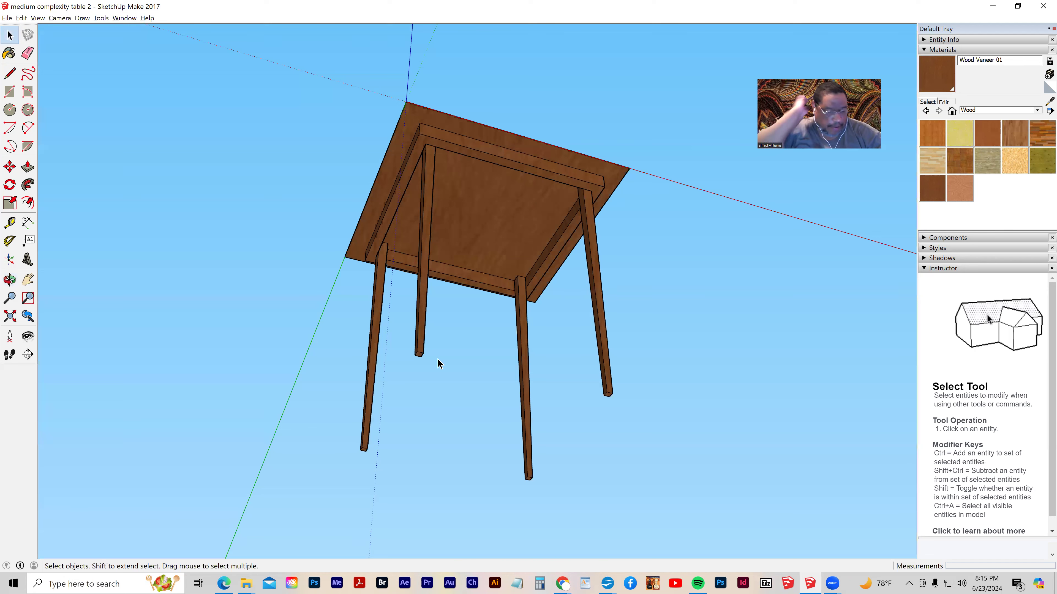
{"action": "middle_click_drag", "start_coordinate": [478, 292], "coordinate": [520, 469]}
{"action": "middle_click_drag", "start_coordinate": [442, 165], "coordinate": [481, 276]}
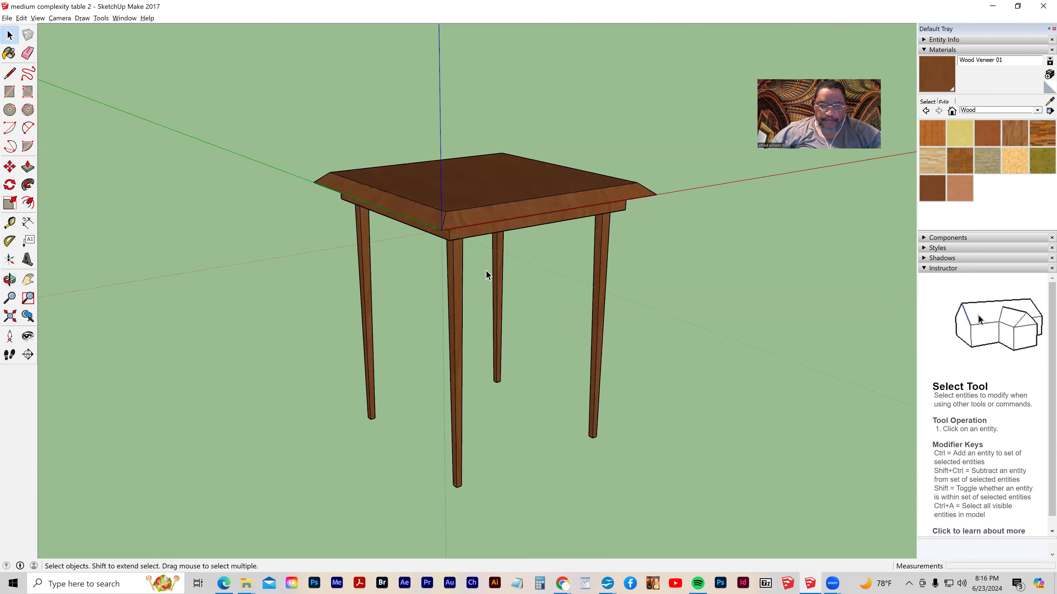
Start a new model without saving the changes to medium complexity table 2
{"action": "left_click", "coordinate": [7, 18]}
{"action": "left_click", "coordinate": [12, 28]}
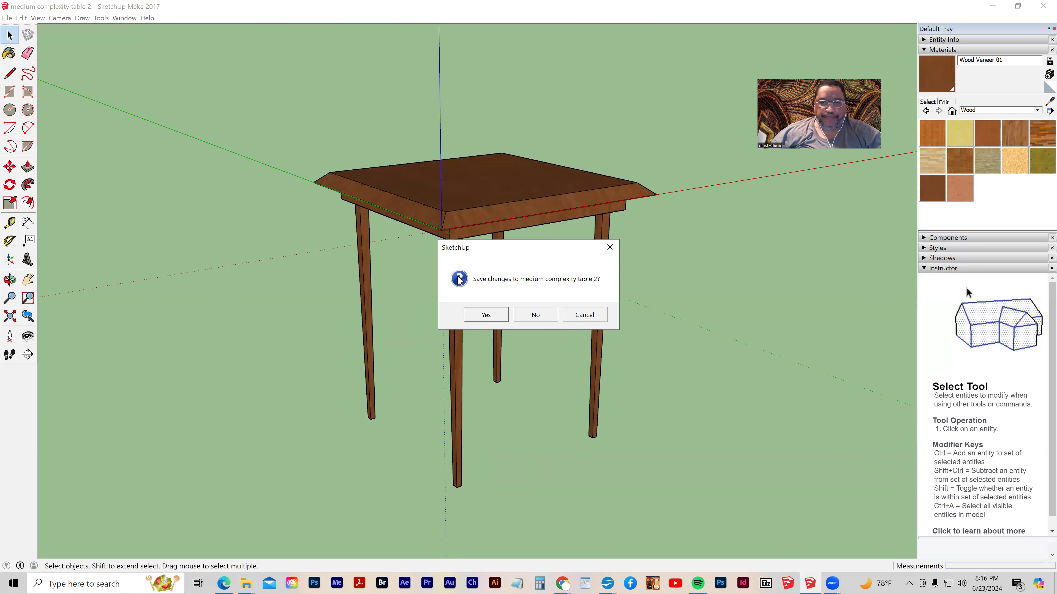
{"action": "left_click", "coordinate": [524, 318]}
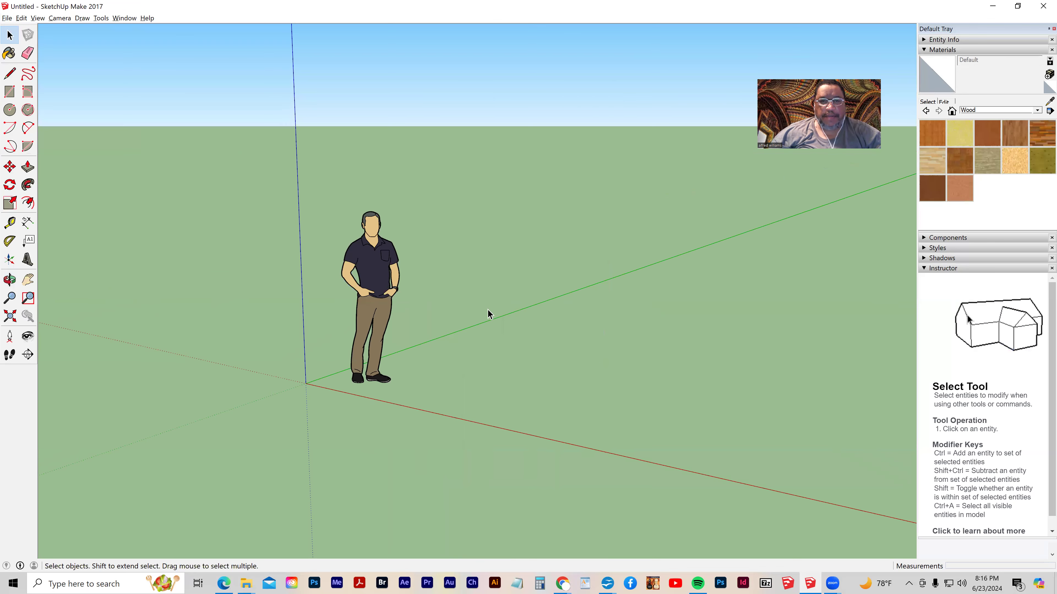
Draw a 4' by 4' rectangle on the ground plane starting at the origin
{"action": "left_click", "coordinate": [12, 94]}
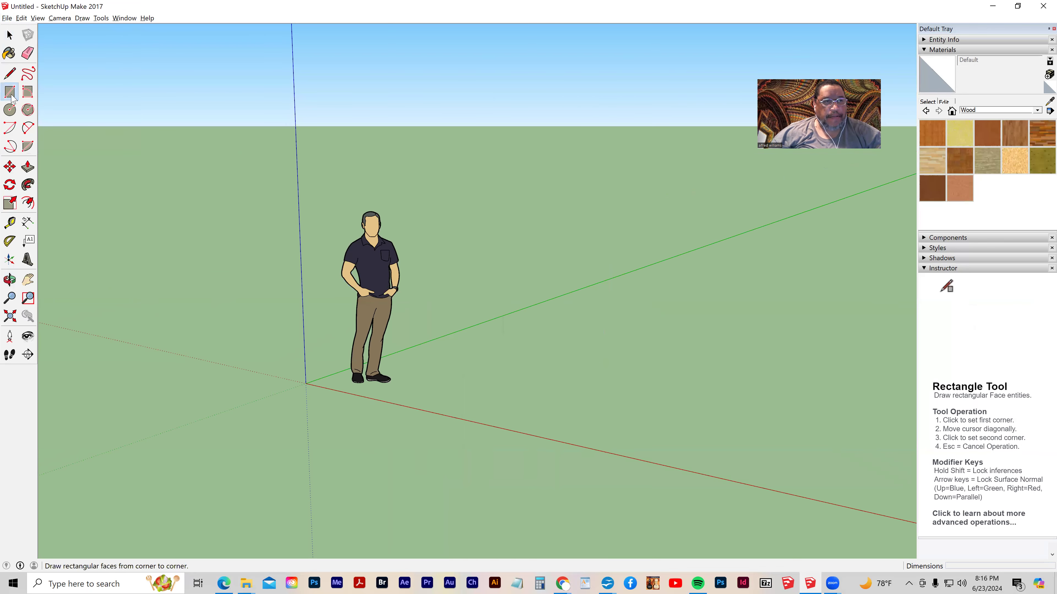
{"action": "left_click", "coordinate": [306, 383]}
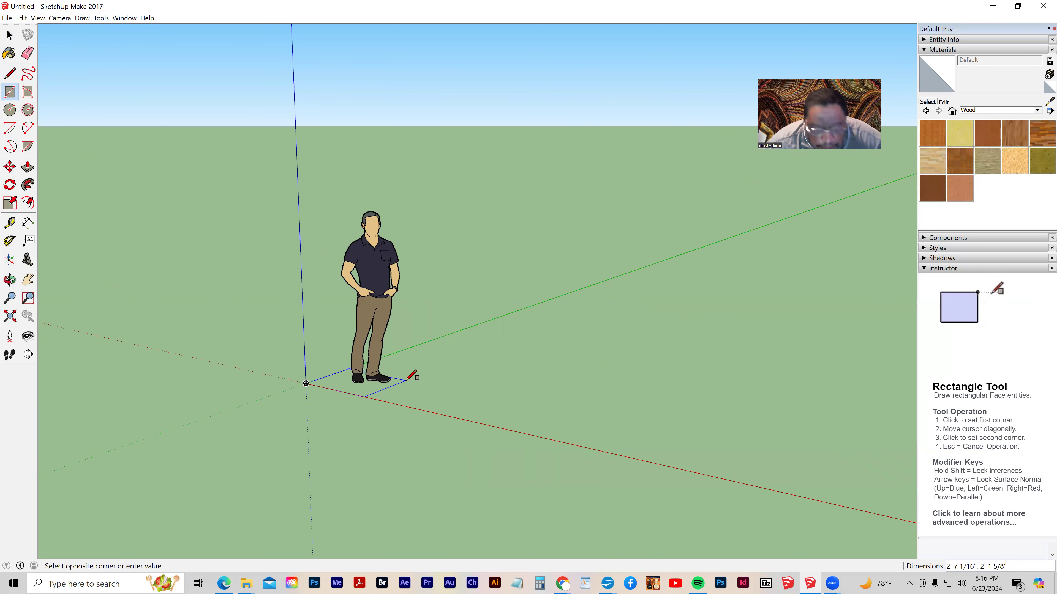
{"action": "type", "text": "4"}
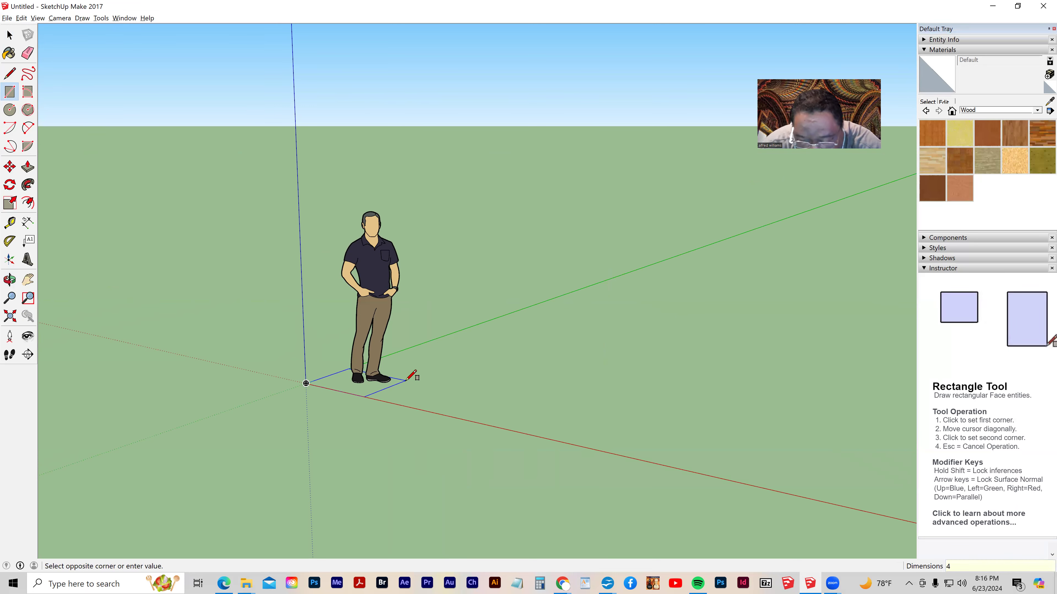
{"action": "type", "text": "'"}
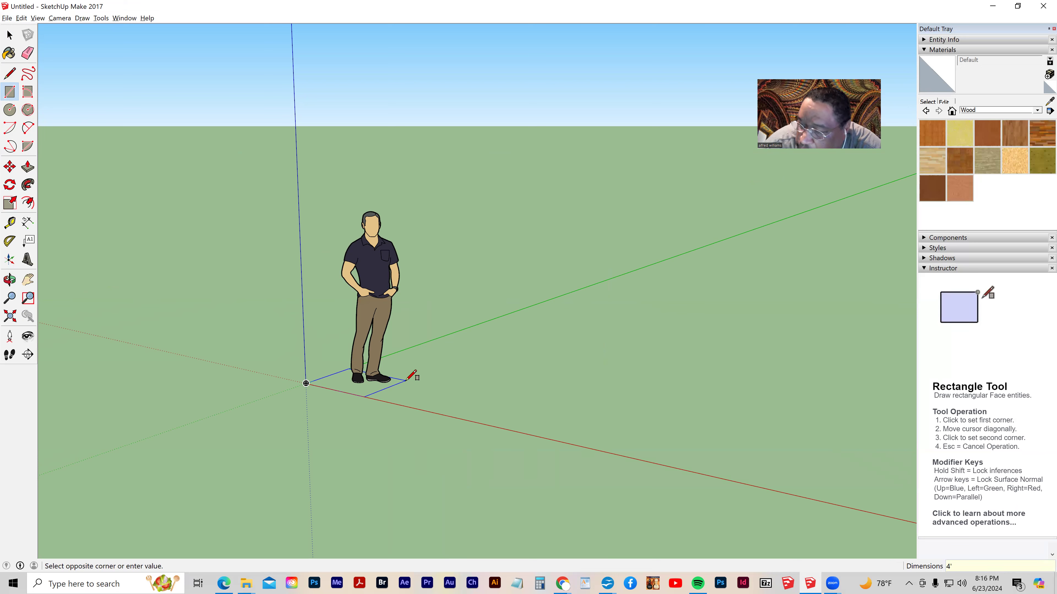
{"action": "type", "text": ",4'"}
{"action": "key", "text": "Return"}
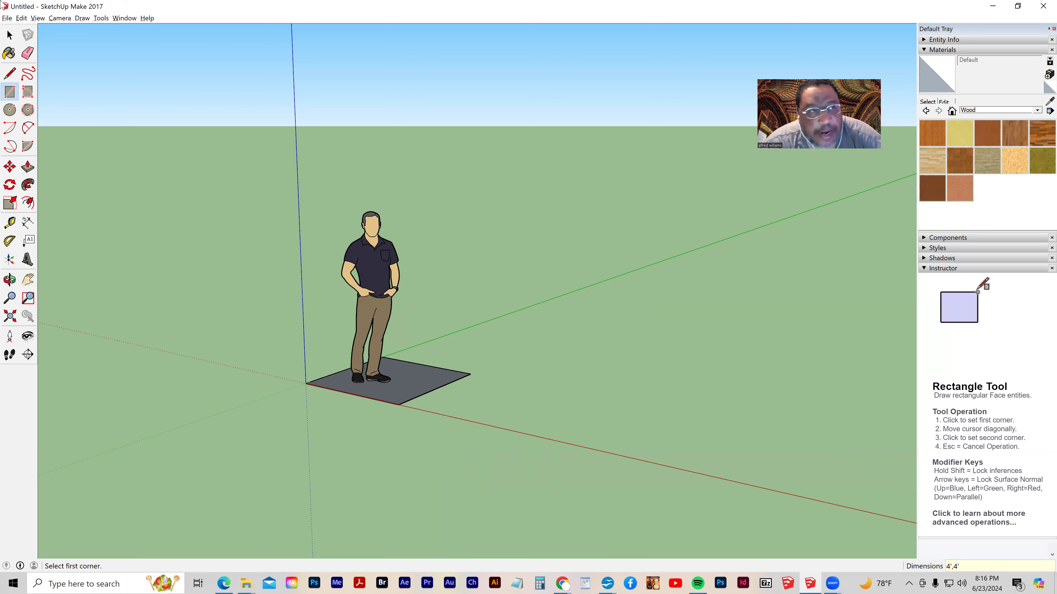
Delete the standing human figure from the model
{"action": "left_click", "coordinate": [10, 35]}
{"action": "left_click", "coordinate": [379, 307]}
{"action": "key", "text": "Delete"}
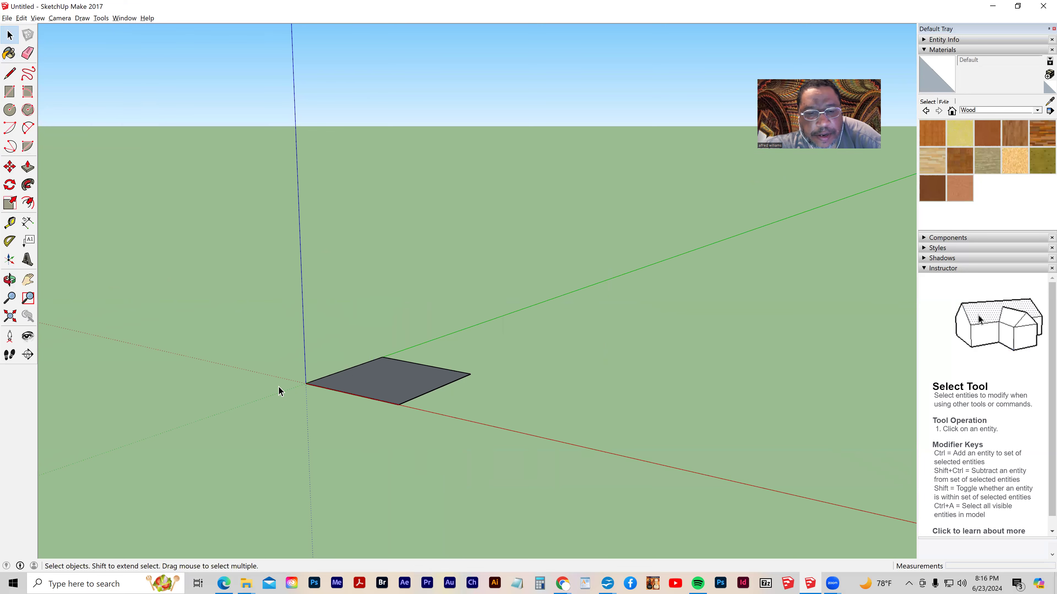
Extrude the square face upward 4" with Push/Pull to form the tabletop slab
{"action": "key", "text": "o"}
{"action": "left_click_drag", "start_coordinate": [306, 415], "coordinate": [181, 289]}
{"action": "key", "text": "space"}
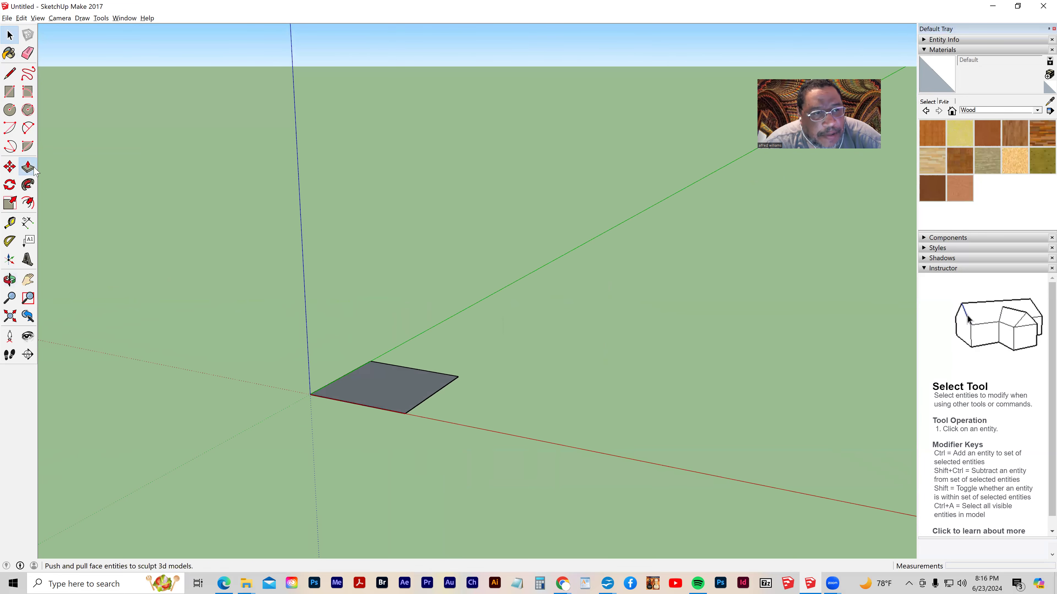
{"action": "left_click", "coordinate": [27, 167]}
{"action": "left_click", "coordinate": [363, 394]}
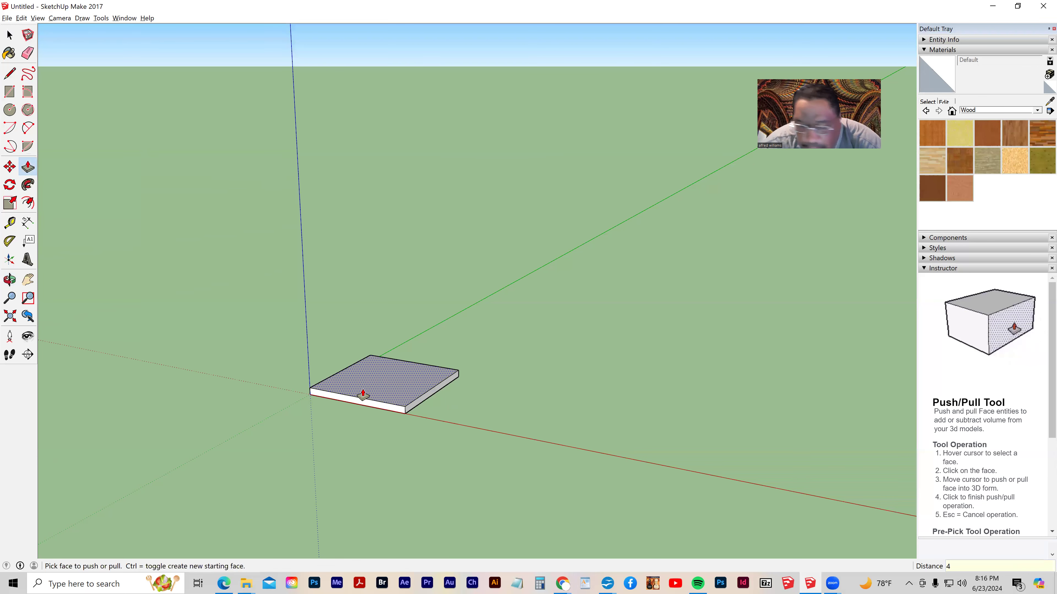
{"action": "type", "text": "4"}
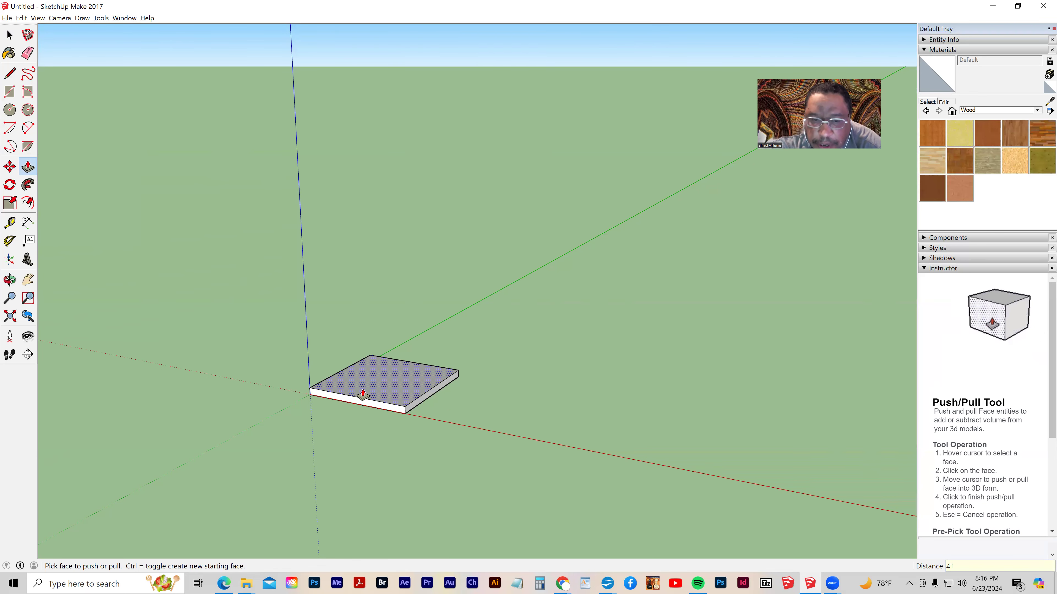
{"action": "key", "text": "Return"}
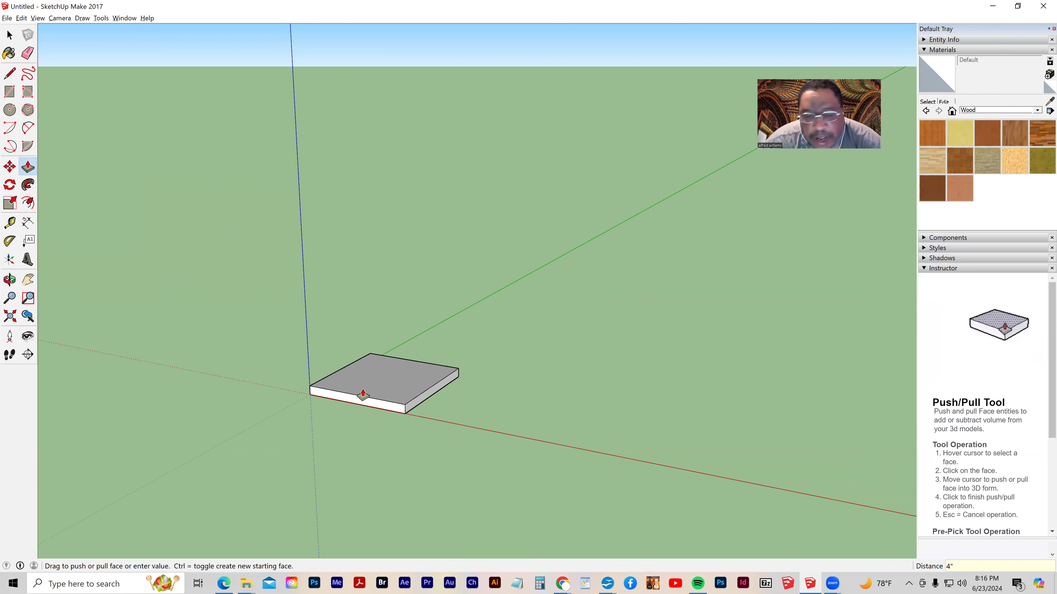
Select the whole tabletop slab, make it a group, and clear the selection
{"action": "middle_click_drag", "start_coordinate": [387, 446], "coordinate": [380, 409]}
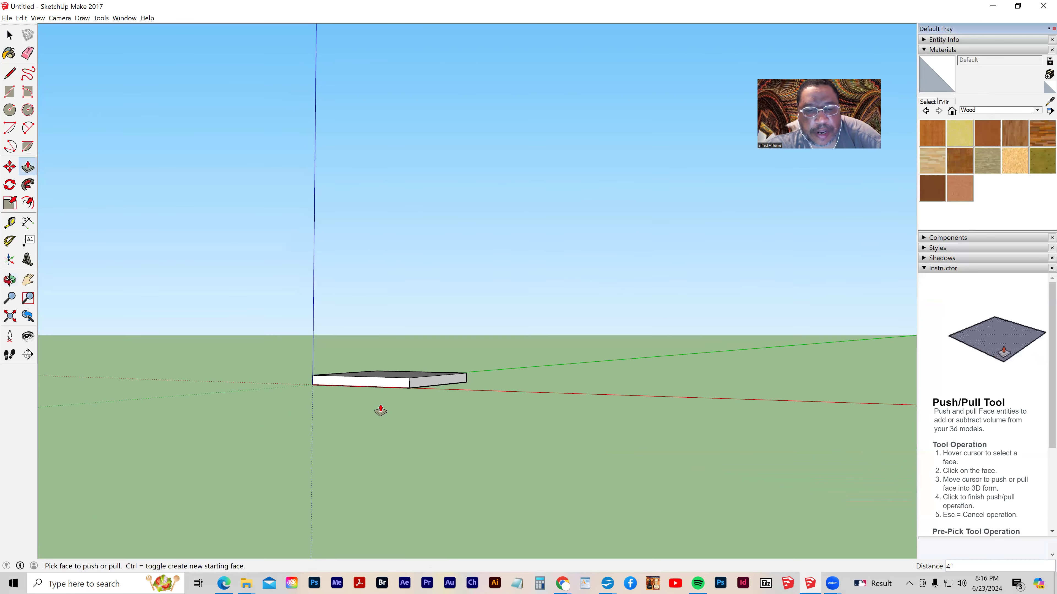
{"action": "left_click", "coordinate": [9, 35]}
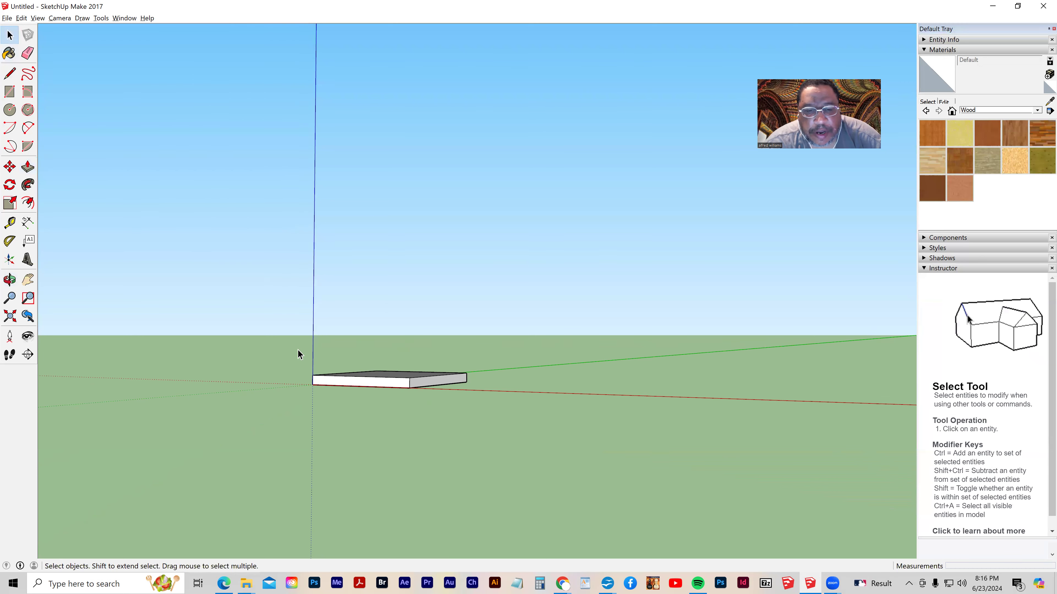
{"action": "left_click_drag", "start_coordinate": [283, 353], "coordinate": [512, 410]}
{"action": "right_click", "coordinate": [404, 385]}
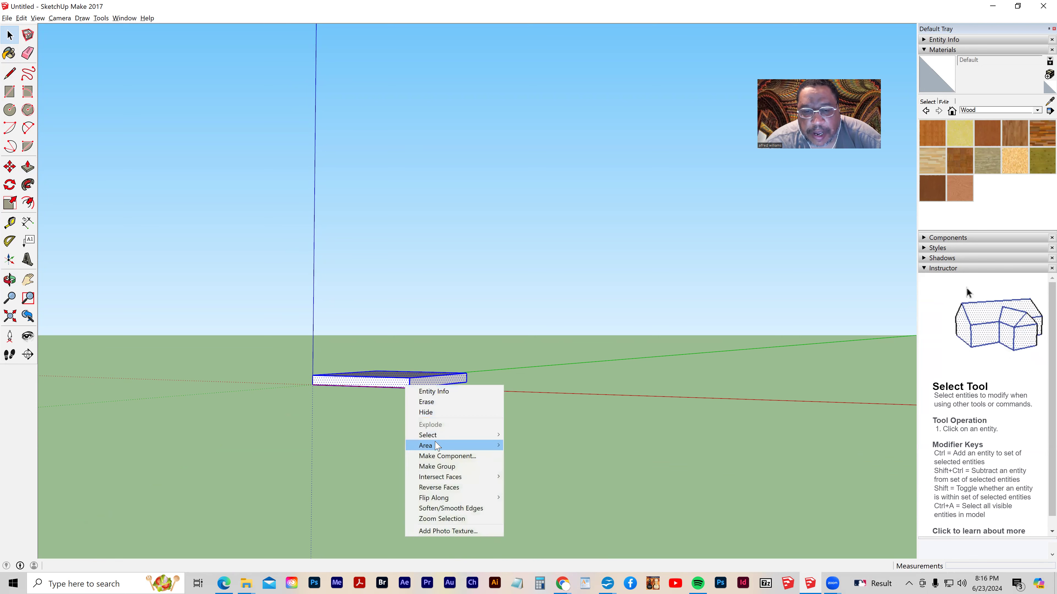
{"action": "left_click", "coordinate": [436, 467]}
{"action": "key", "text": "o"}
{"action": "left_click_drag", "start_coordinate": [342, 442], "coordinate": [349, 346]}
{"action": "key", "text": "space"}
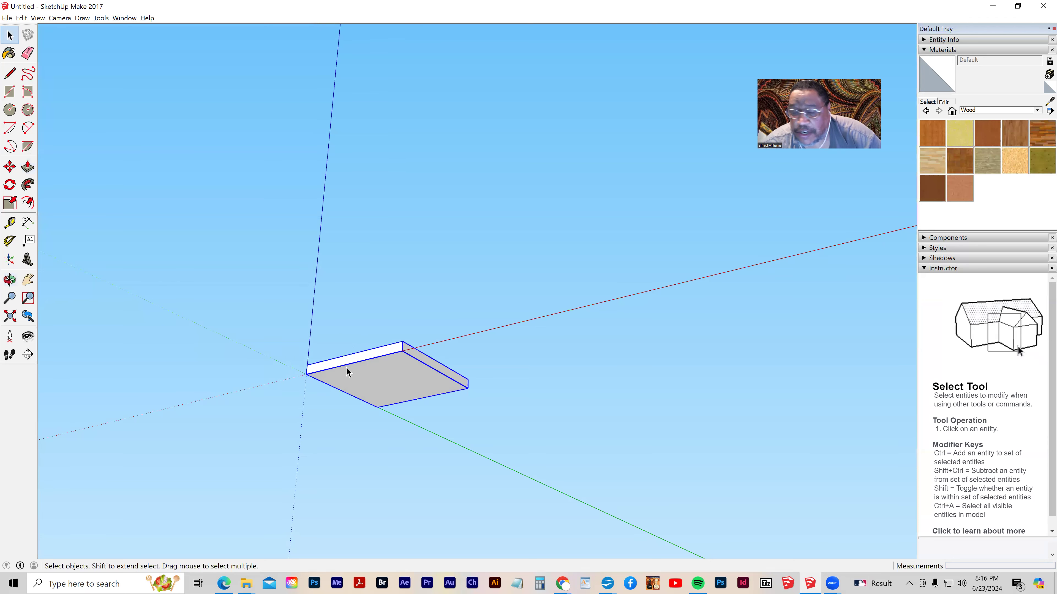
{"action": "left_click", "coordinate": [276, 340]}
Open the tabletop slab group for editing
{"action": "key", "text": "o"}
{"action": "left_click_drag", "start_coordinate": [418, 323], "coordinate": [417, 310]}
{"action": "left_click_drag", "start_coordinate": [426, 378], "coordinate": [427, 341]}
{"action": "key", "text": "space"}
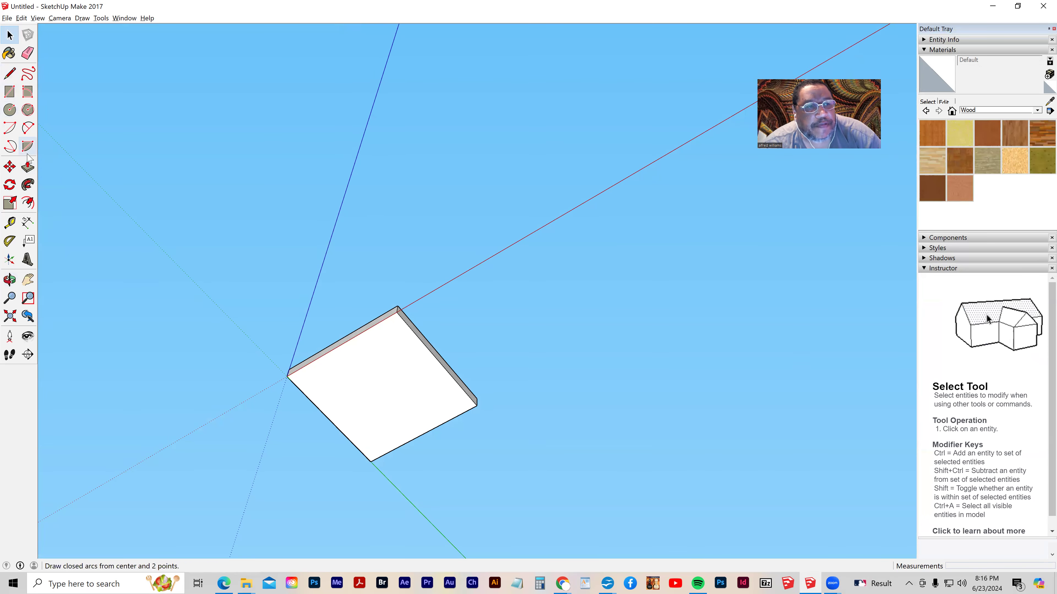
{"action": "left_click", "coordinate": [28, 185]}
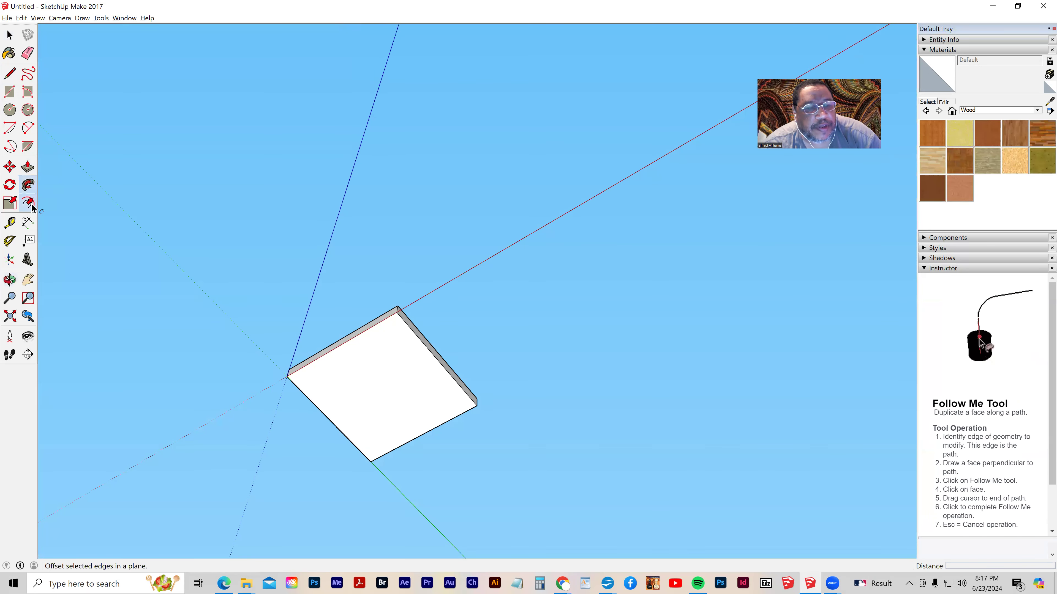
{"action": "left_click", "coordinate": [28, 203]}
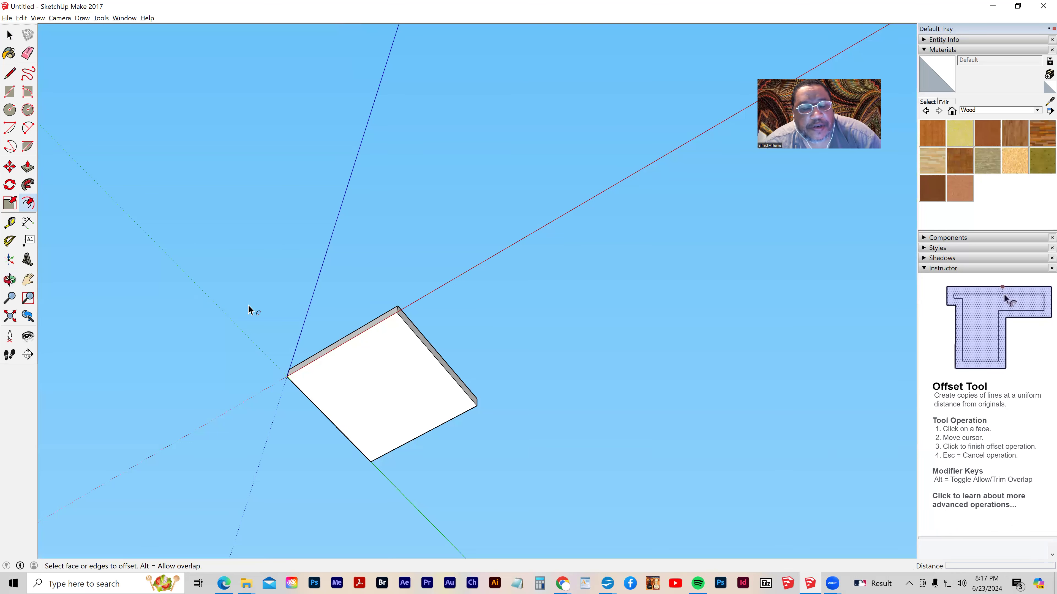
{"action": "left_click", "coordinate": [9, 35]}
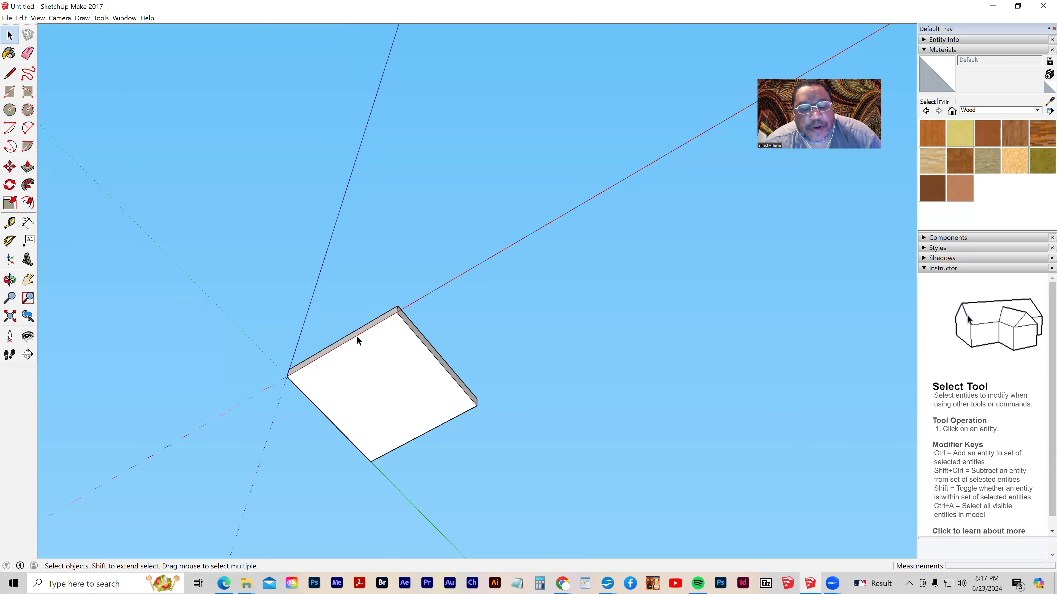
{"action": "triple_click", "coordinate": [349, 341]}
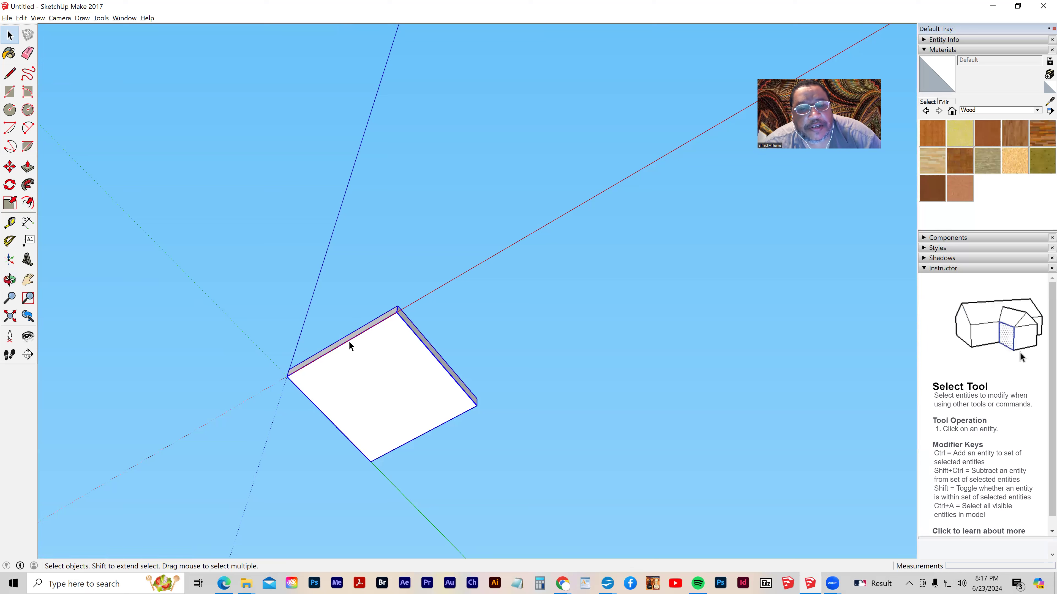
{"action": "double_click", "coordinate": [351, 343]}
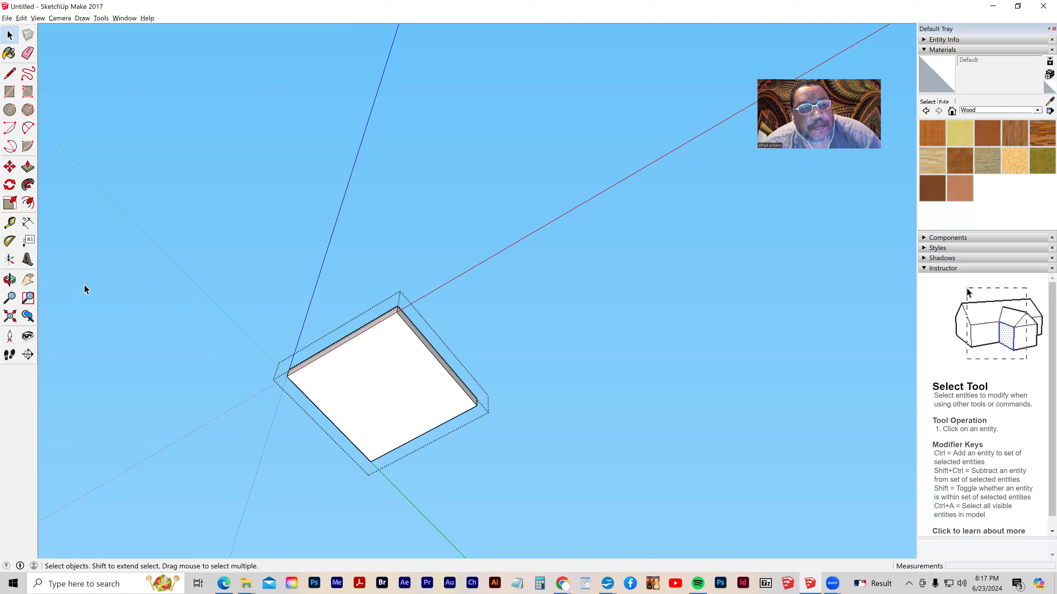
Offset the outline of the slab's underside face inward by 4"
{"action": "left_click", "coordinate": [27, 203]}
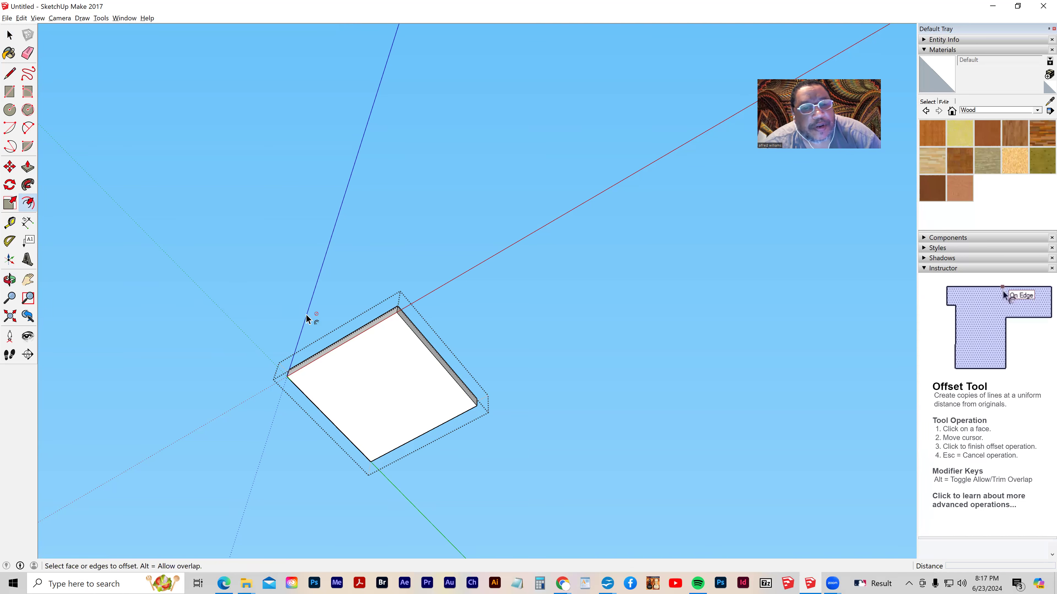
{"action": "left_click", "coordinate": [346, 344]}
{"action": "key", "text": "Escape"}
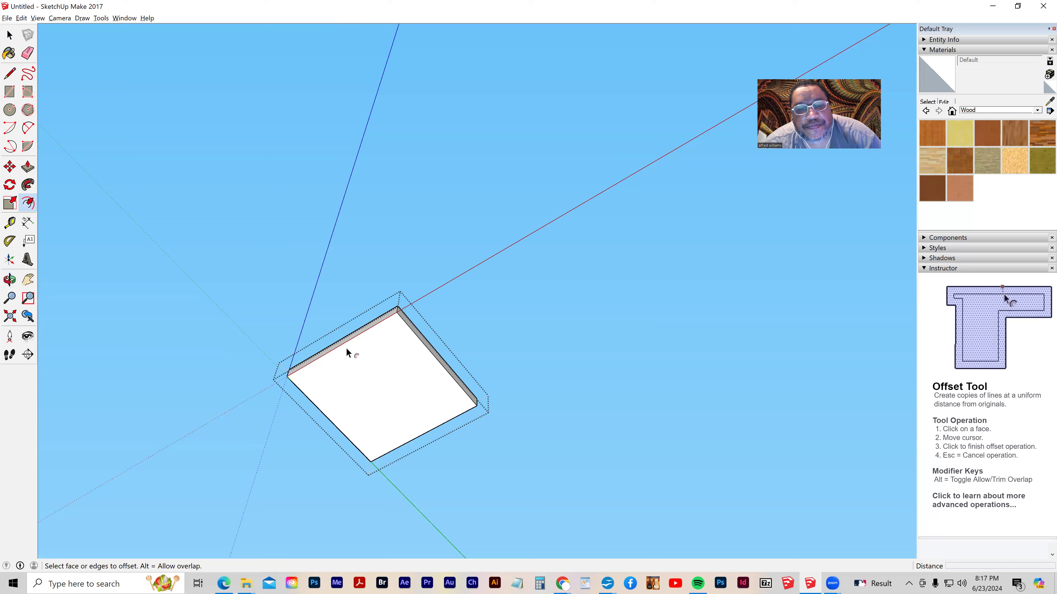
{"action": "left_click", "coordinate": [369, 376]}
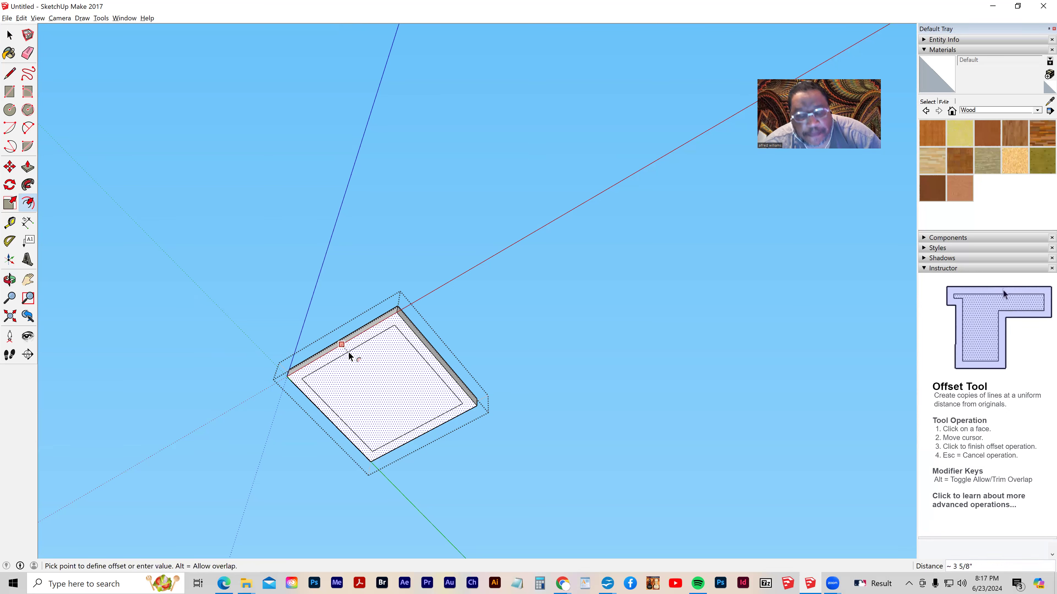
{"action": "type", "text": "4"}
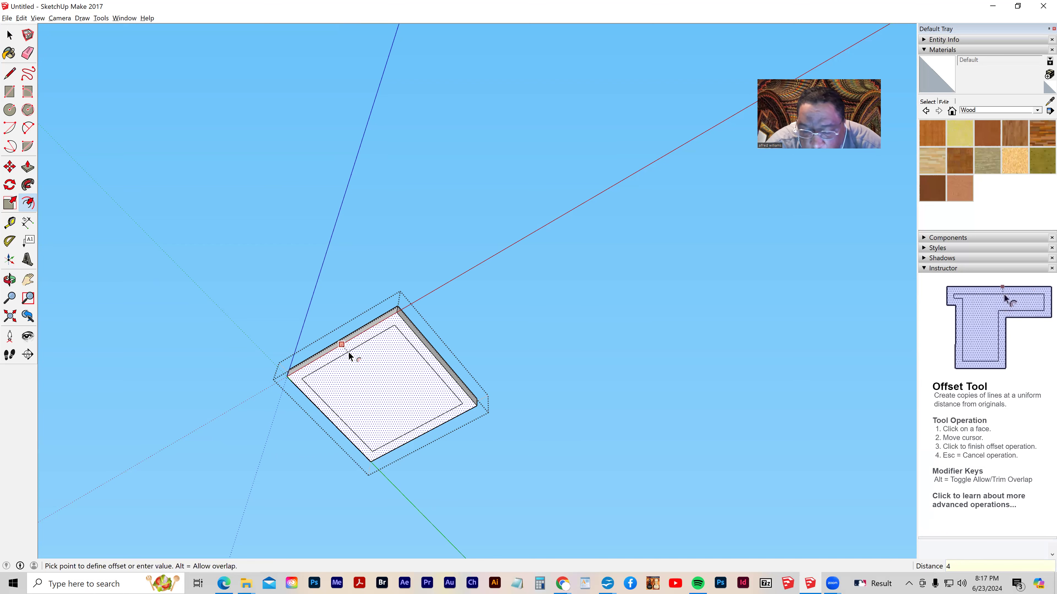
{"action": "key", "text": "Return"}
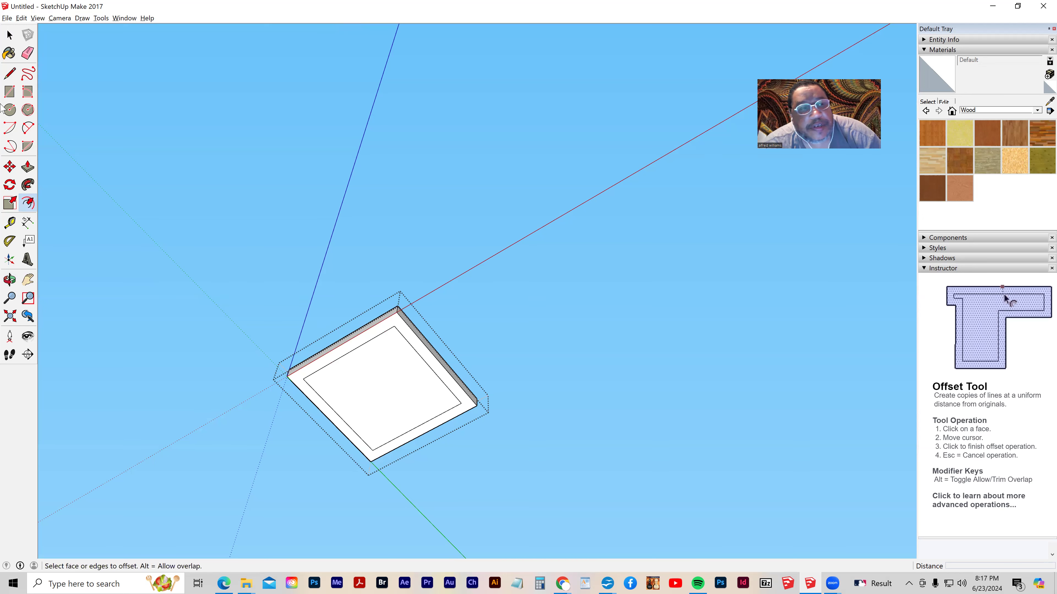
Offset the outline of the inner face on the slab's underside inward by 2"
{"action": "left_click", "coordinate": [10, 35]}
{"action": "left_click", "coordinate": [361, 362]}
{"action": "double_click", "coordinate": [361, 364]}
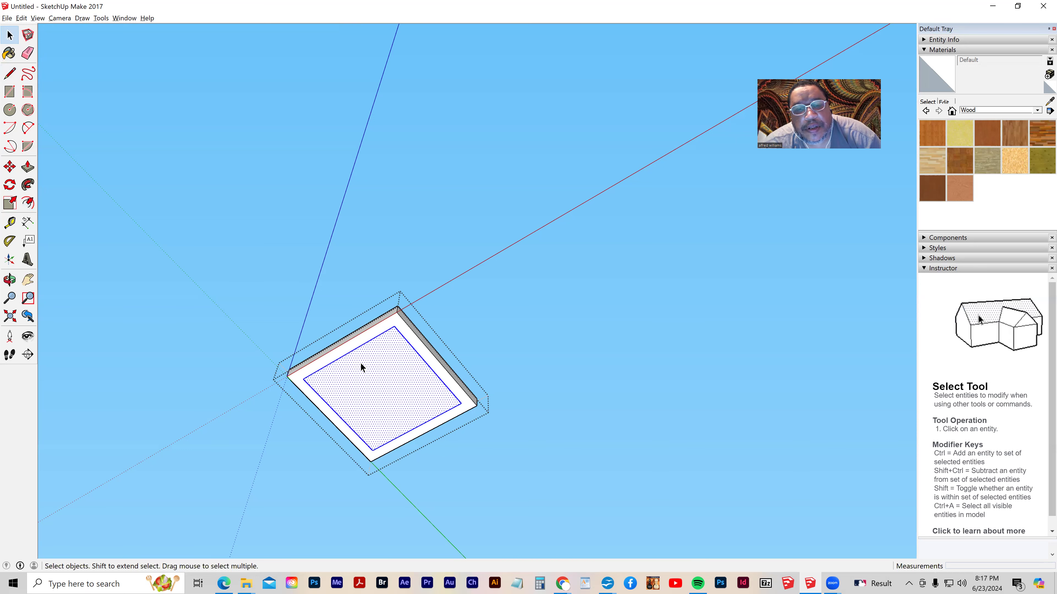
{"action": "left_click", "coordinate": [27, 203]}
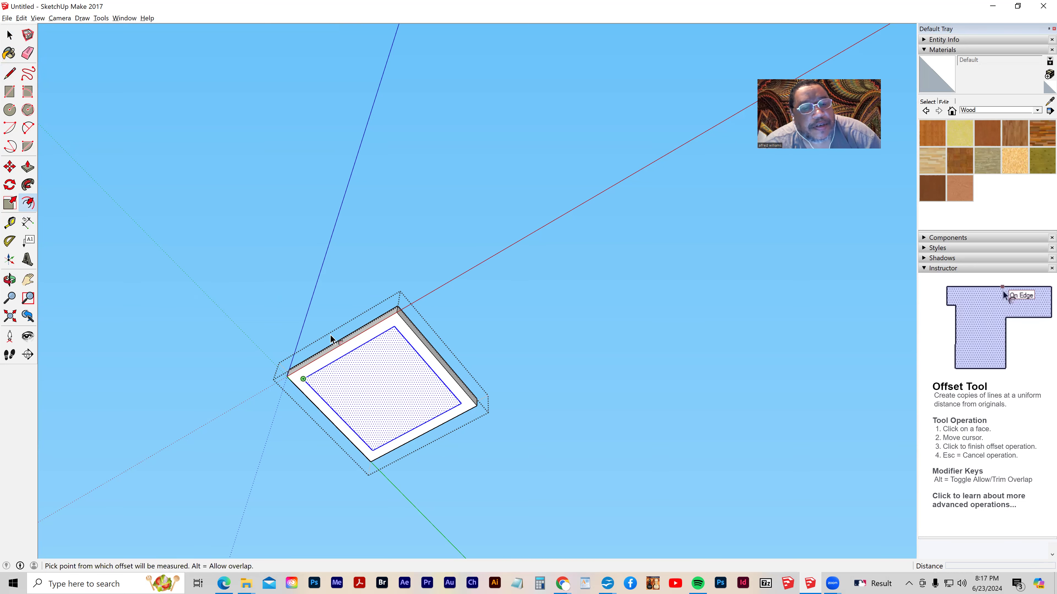
{"action": "left_click", "coordinate": [354, 351]}
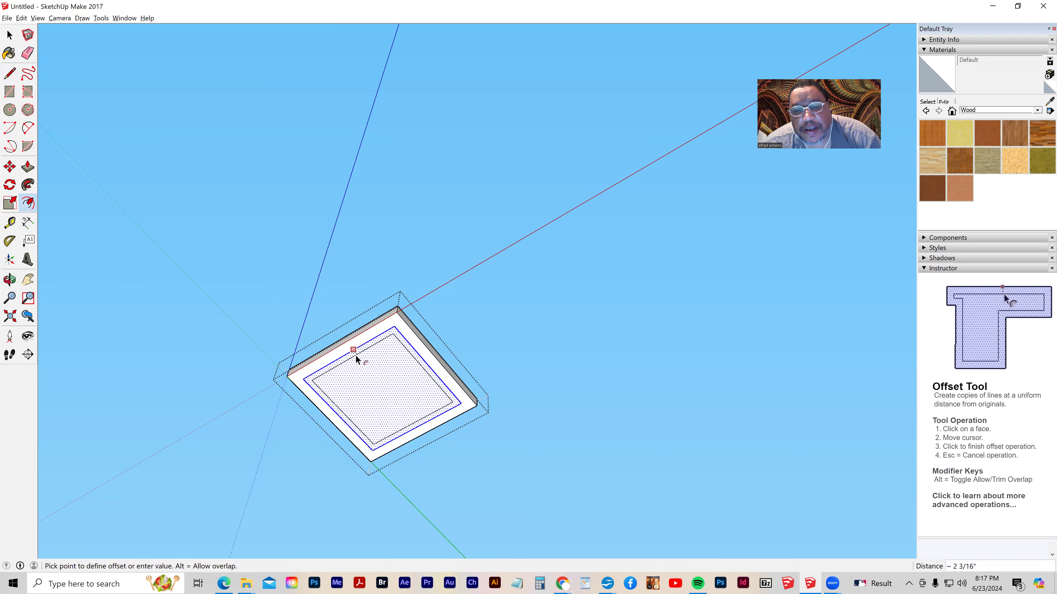
{"action": "type", "text": "2"}
{"action": "key", "text": "Return"}
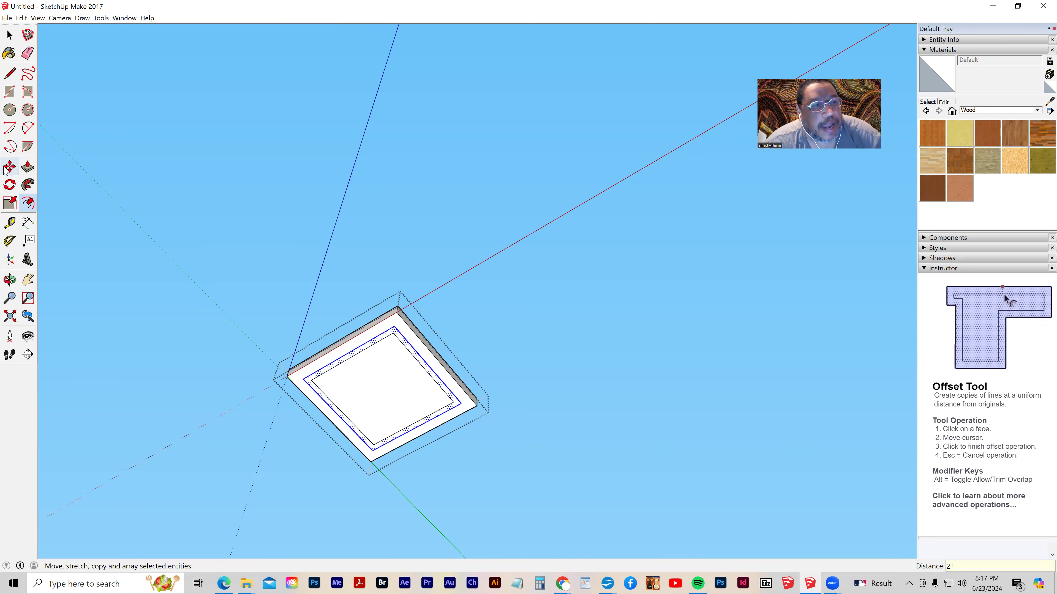
Extrude the narrow ring on the slab's underside downward with Push/Pull to form the apron
{"action": "left_click", "coordinate": [27, 167]}
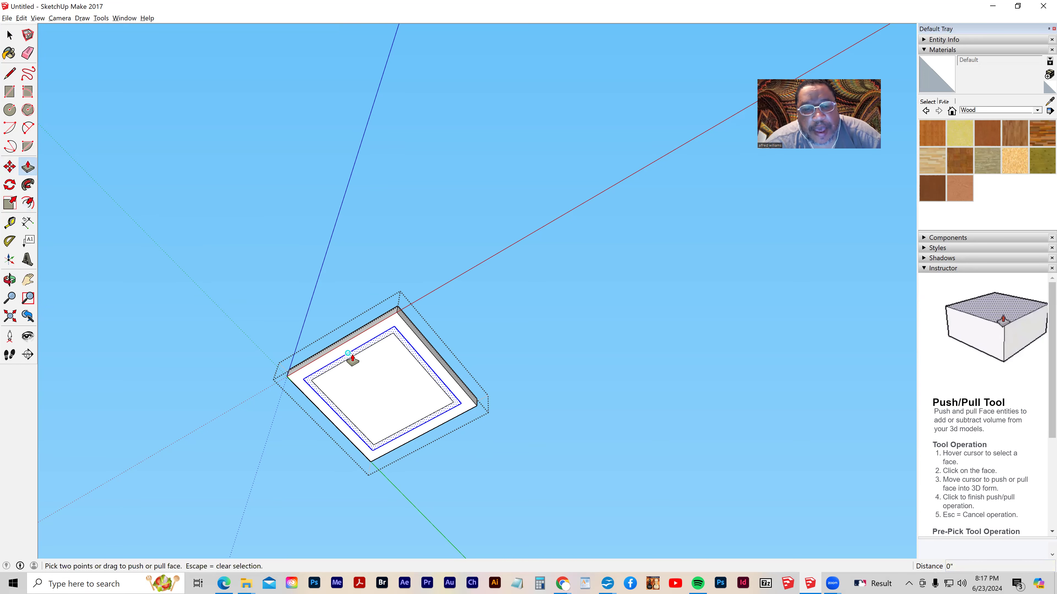
{"action": "middle_click_drag", "start_coordinate": [428, 444], "coordinate": [403, 350]}
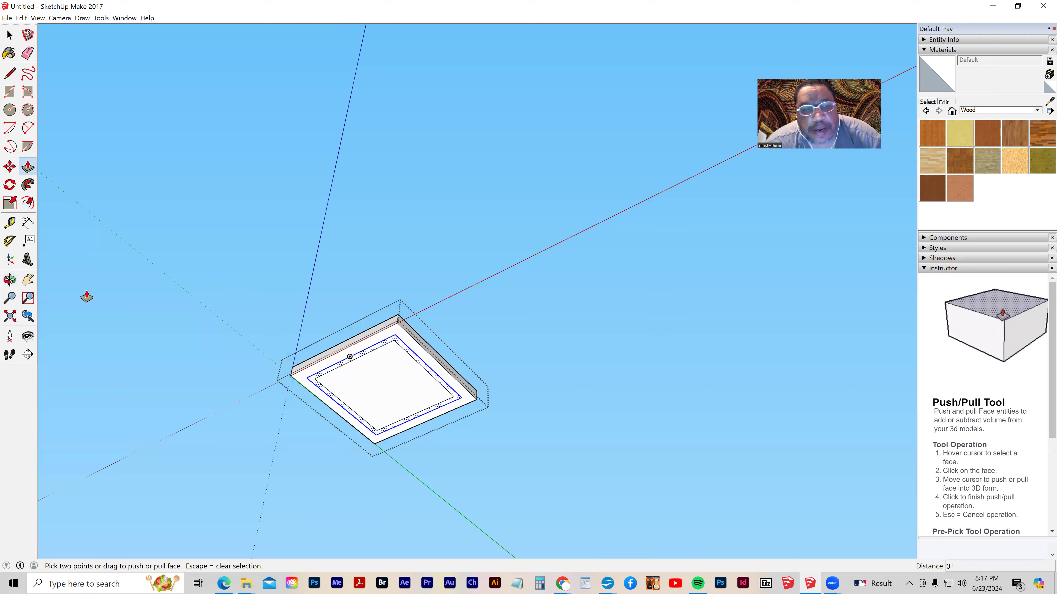
{"action": "left_click", "coordinate": [394, 340]}
{"action": "left_click", "coordinate": [392, 360]}
{"action": "middle_click_drag", "start_coordinate": [401, 436], "coordinate": [401, 437]}
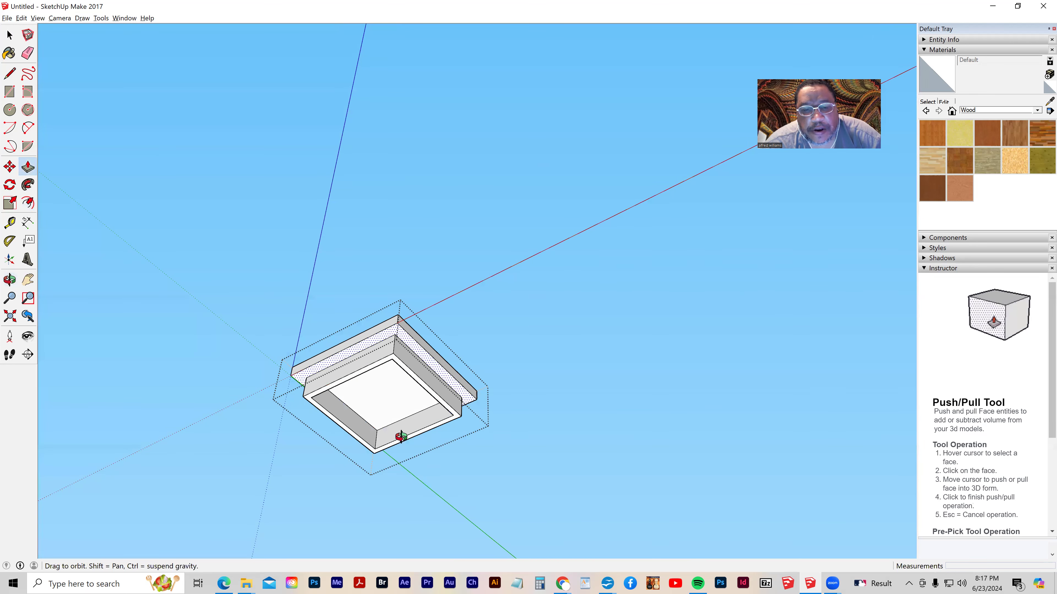
Push the apron's bottom face back up about 4 1/8" and close the tabletop group
{"action": "middle_click_drag", "start_coordinate": [440, 514], "coordinate": [297, 398]}
{"action": "left_click", "coordinate": [402, 360]}
{"action": "left_click", "coordinate": [391, 390]}
{"action": "key", "text": "space"}
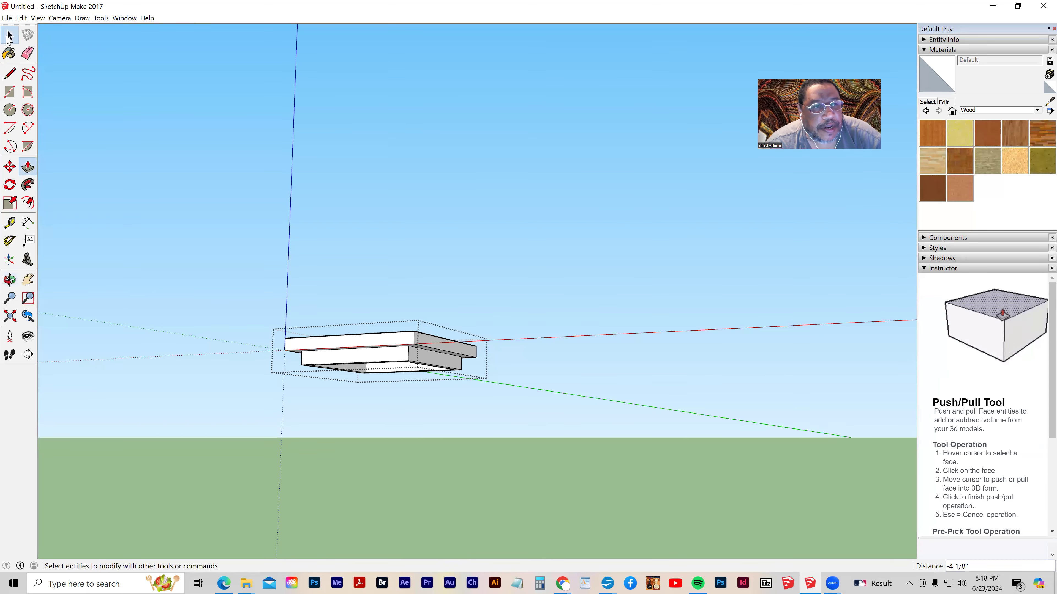
{"action": "left_click", "coordinate": [357, 416]}
Draw a 3" by 3" square on the underside, starting from the apron's inside corner nearest the origin
{"action": "middle_click_drag", "start_coordinate": [422, 429], "coordinate": [431, 290]}
{"action": "middle_click_drag", "start_coordinate": [360, 344], "coordinate": [317, 358]}
{"action": "key", "text": "space"}
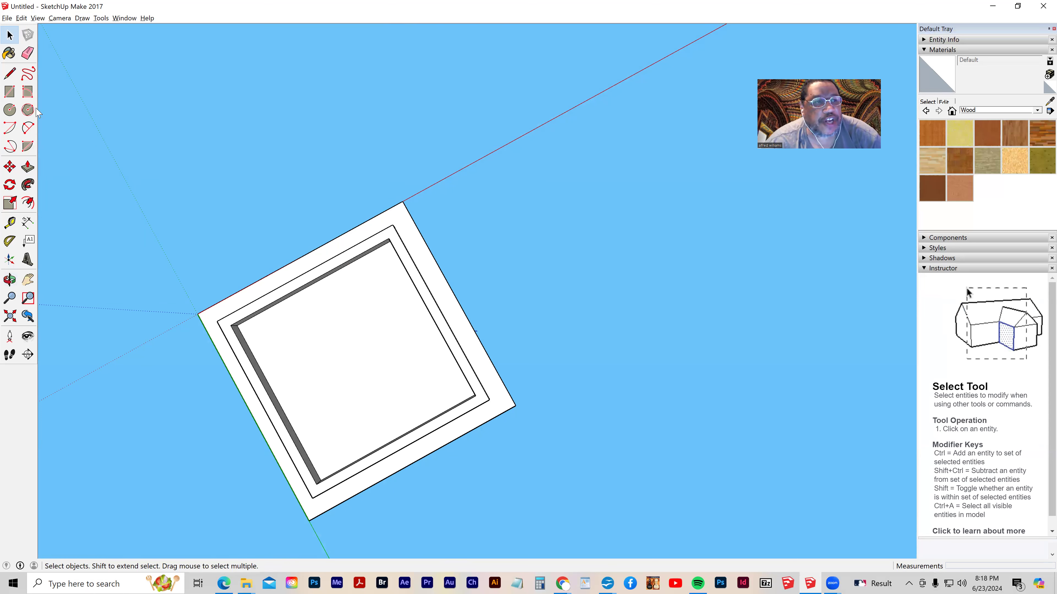
{"action": "left_click", "coordinate": [10, 91]}
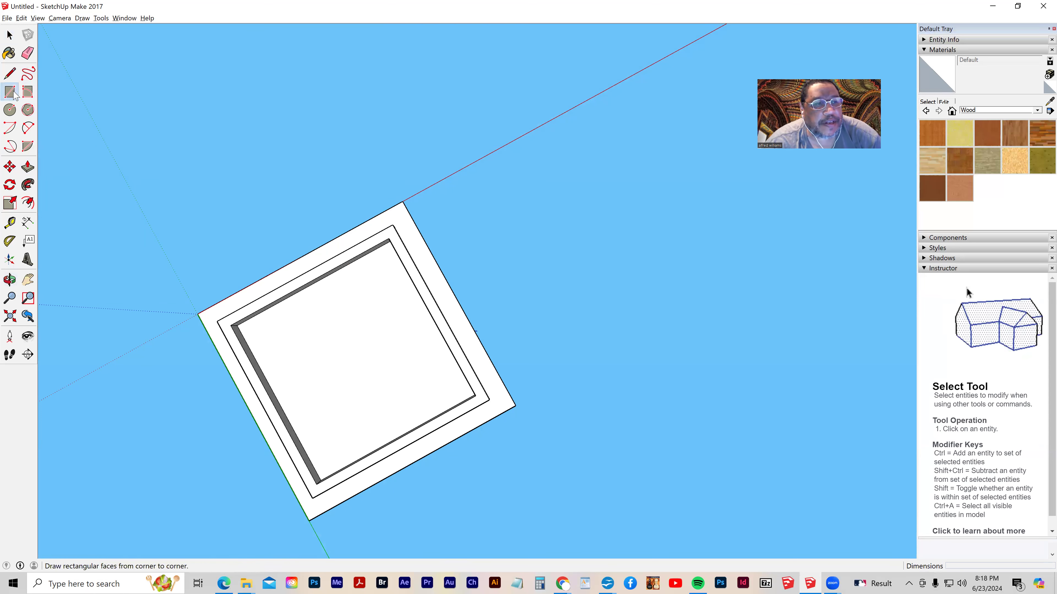
{"action": "left_click", "coordinate": [237, 326]}
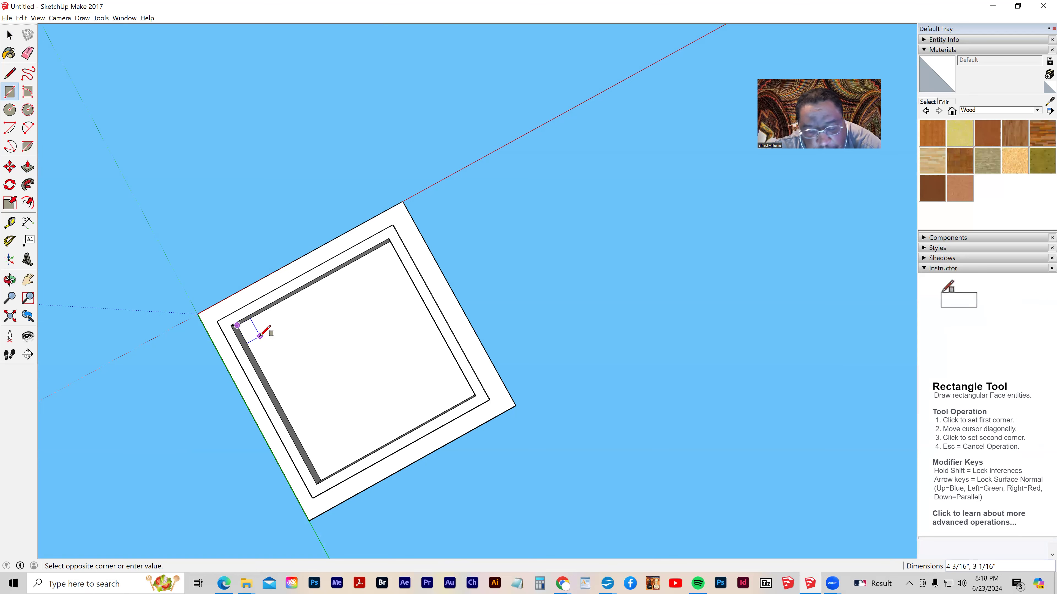
{"action": "key", "text": "Down"}
{"action": "type", "text": "\""}
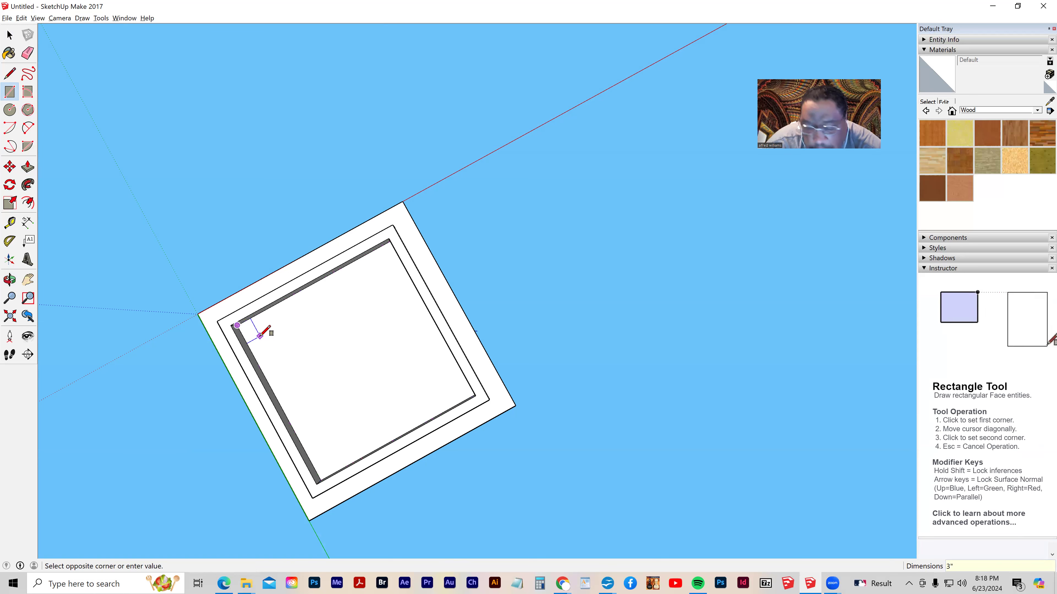
{"action": "type", "text": ","}
{"action": "type", "text": "3\""}
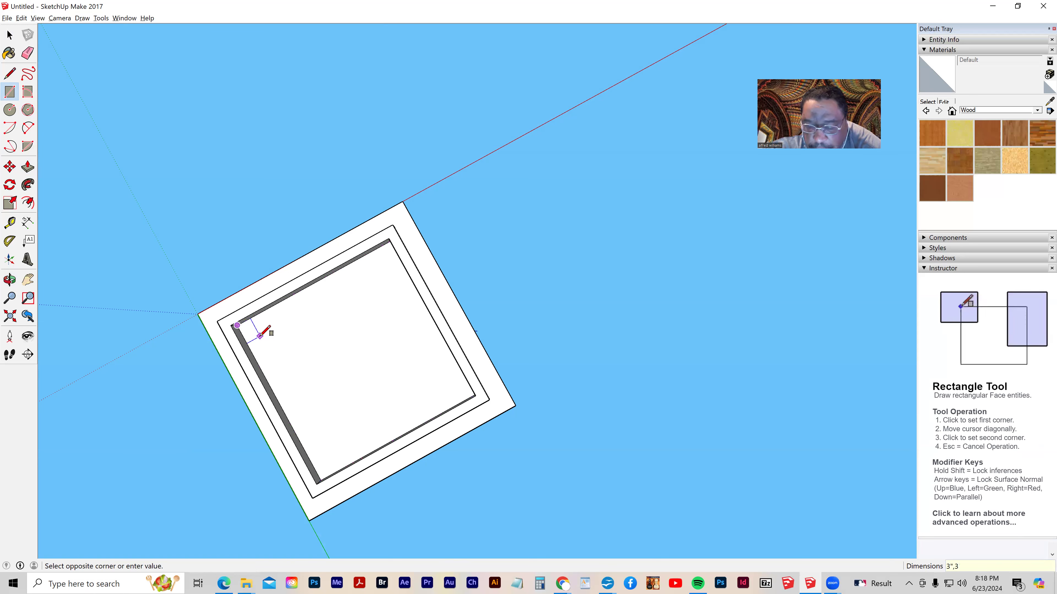
{"action": "key", "text": "Return"}
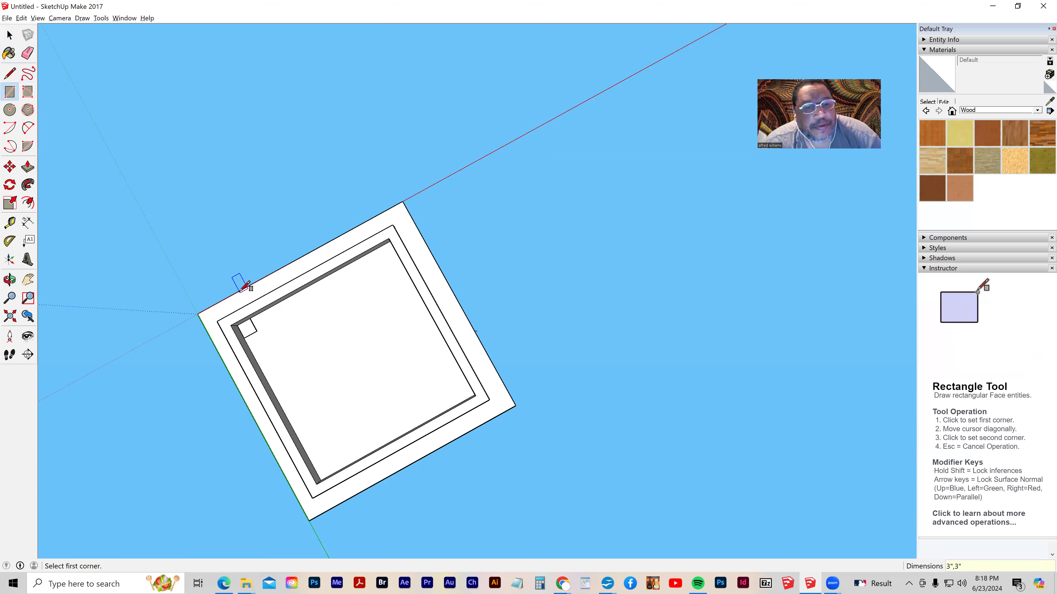
Make the 3" corner square a component with the definition name "table leg"
{"action": "left_click", "coordinate": [13, 37]}
{"action": "left_click", "coordinate": [13, 37]}
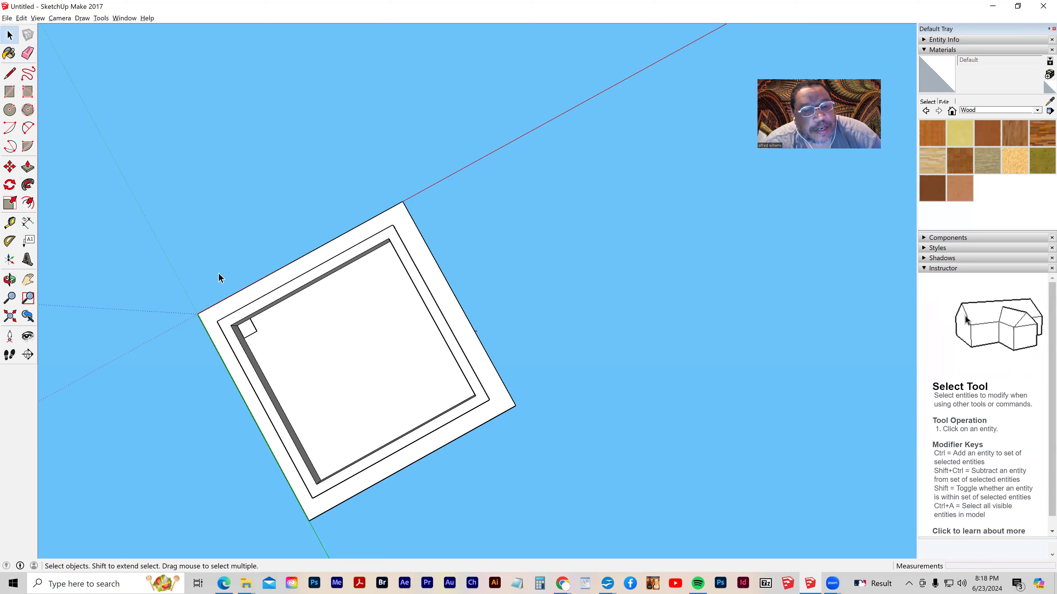
{"action": "right_click", "coordinate": [247, 330]}
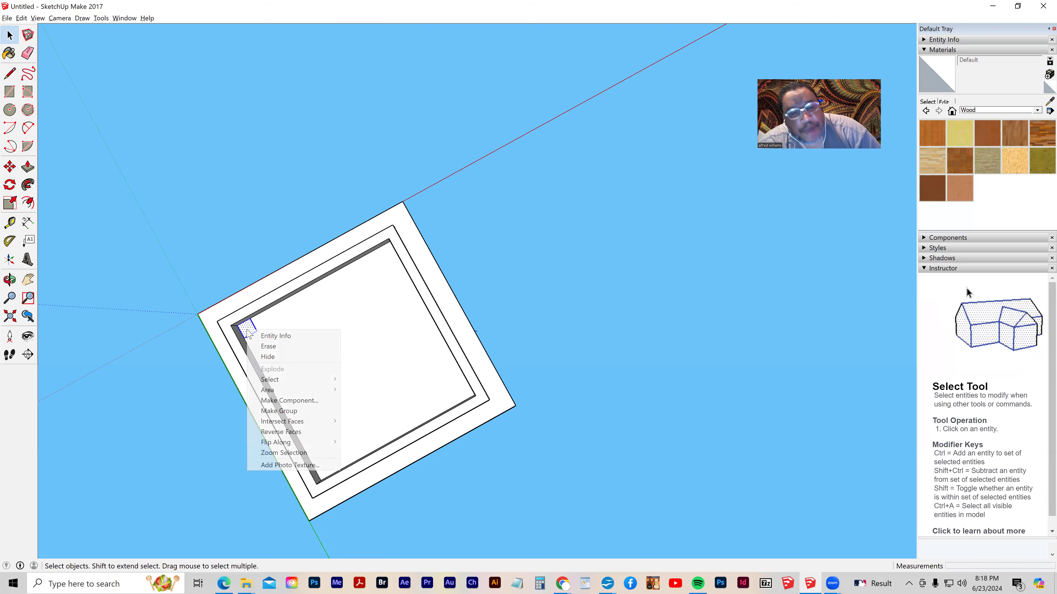
{"action": "left_click", "coordinate": [275, 400]}
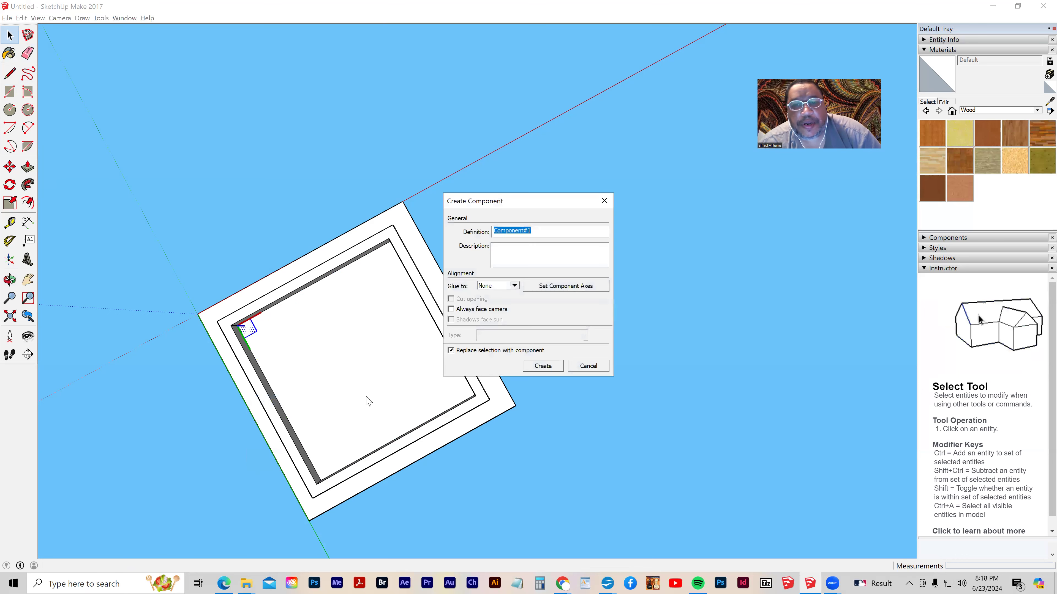
{"action": "type", "text": "table"}
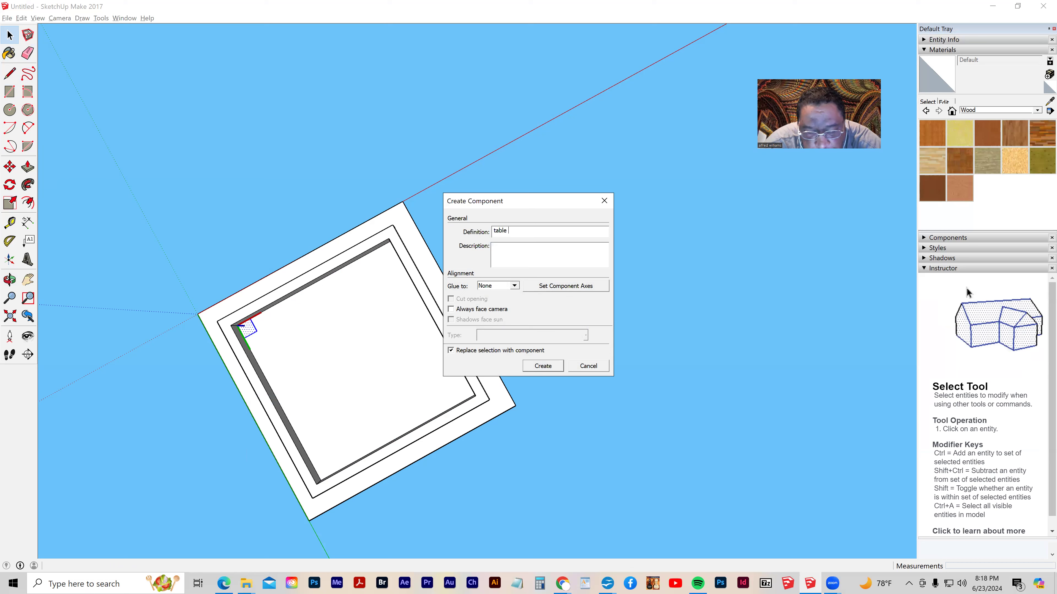
{"action": "type", "text": " leg"}
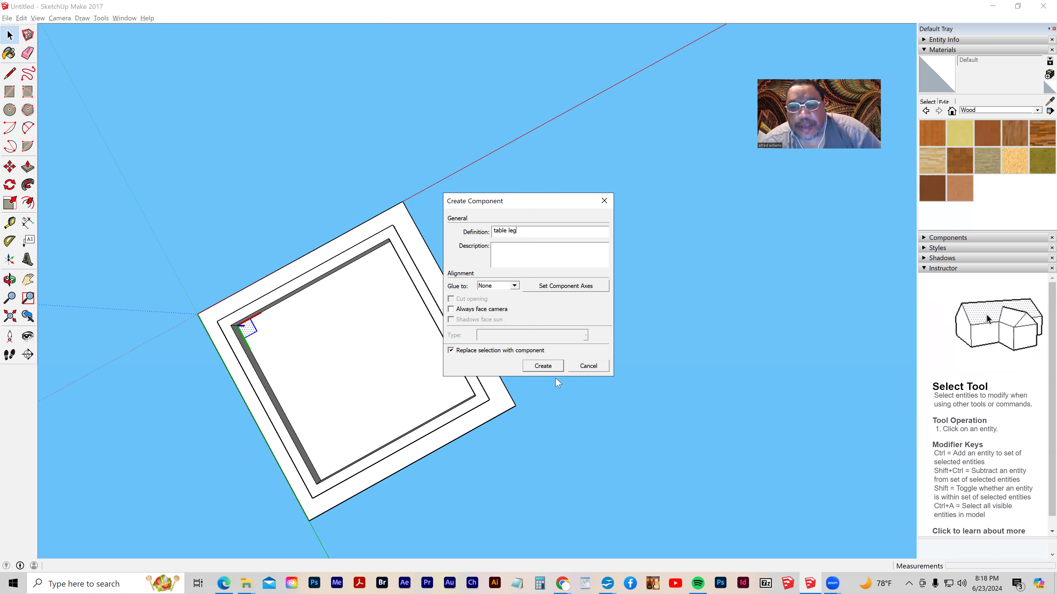
{"action": "left_click", "coordinate": [549, 367]}
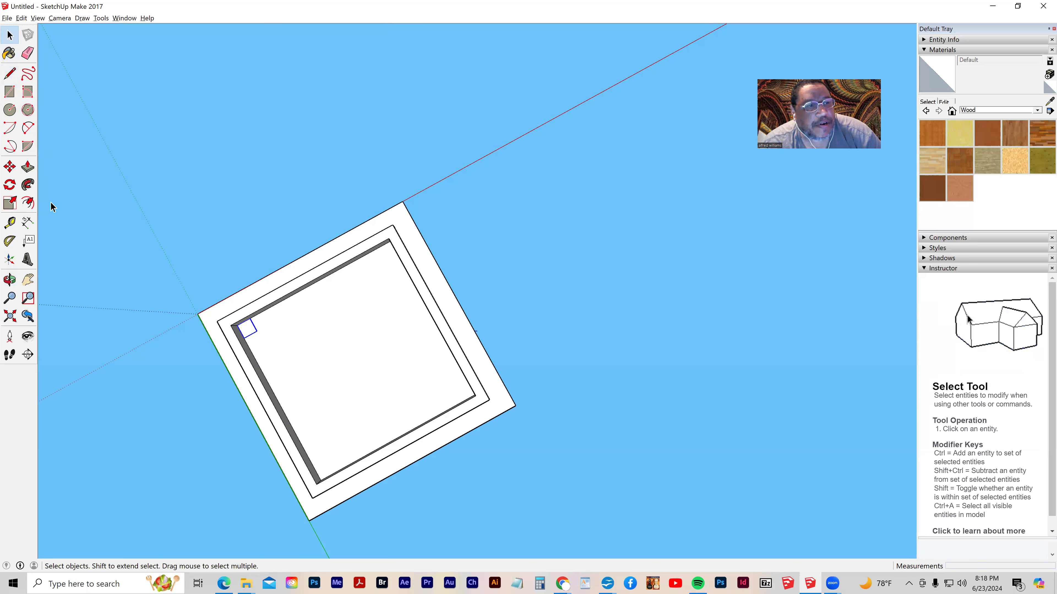
Copy the table leg square 2' 9" along the green axis into the adjacent inside corner of the apron
{"action": "left_click", "coordinate": [10, 166]}
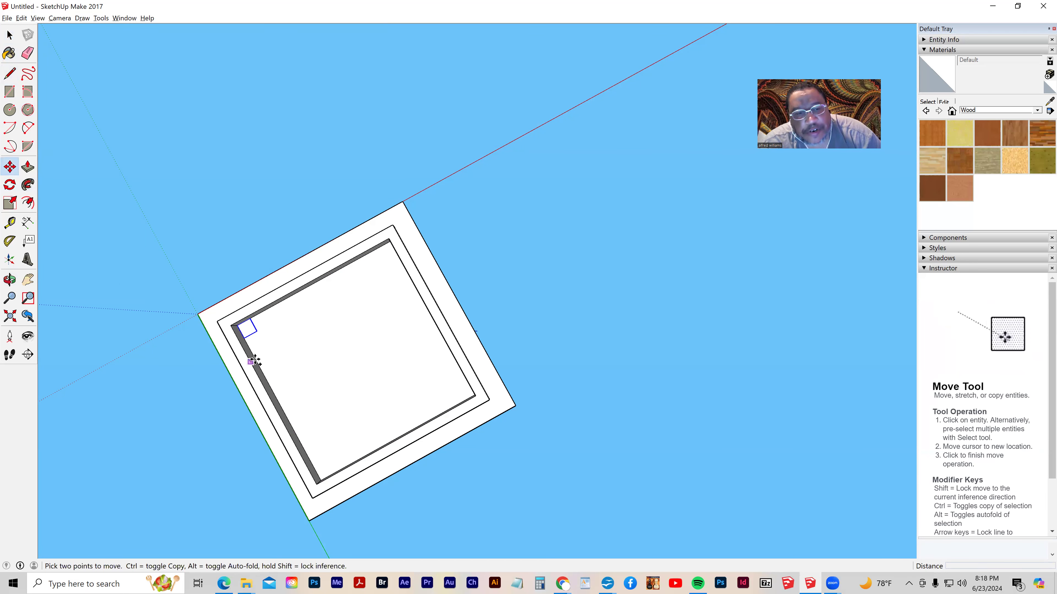
{"action": "key", "text": "ctrl"}
{"action": "left_click", "coordinate": [238, 325]}
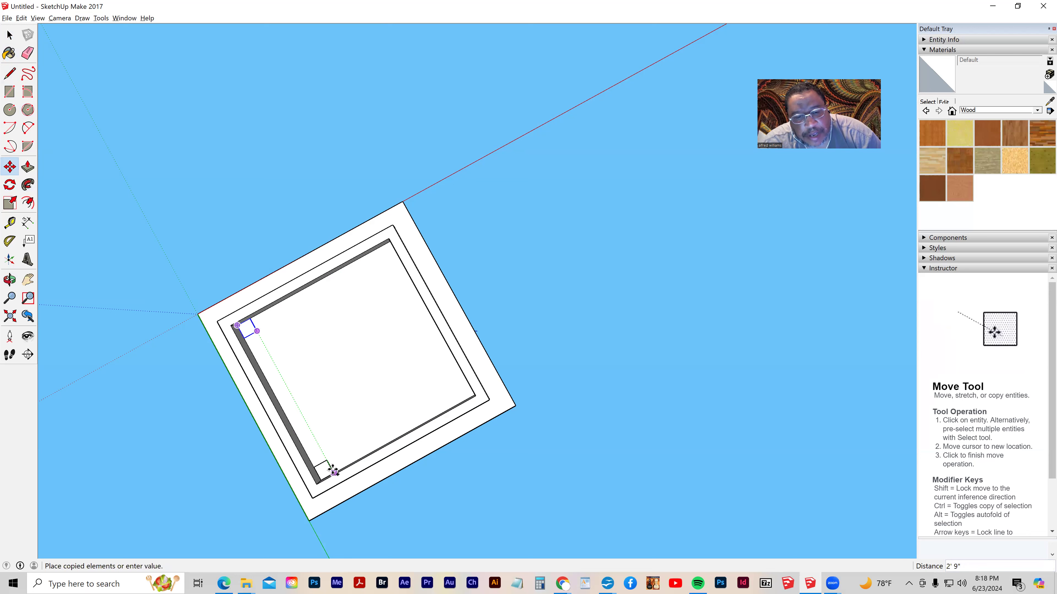
{"action": "left_click", "coordinate": [319, 480]}
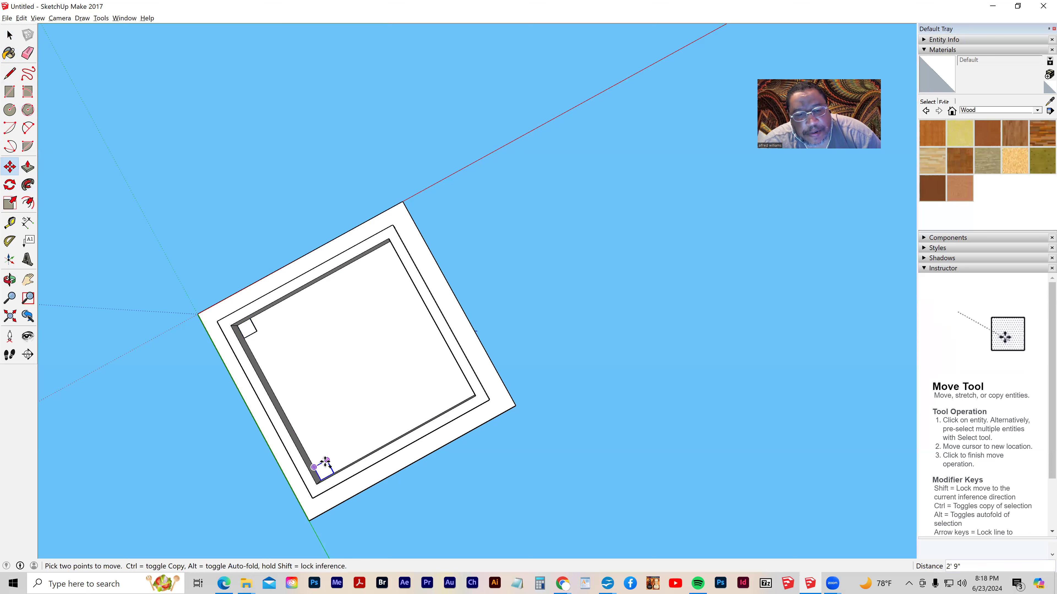
Copy the second leg square along the red axis into the apron's inside corner diagonally opposite the original square
{"action": "left_click", "coordinate": [314, 467]}
{"action": "key", "text": "ctrl"}
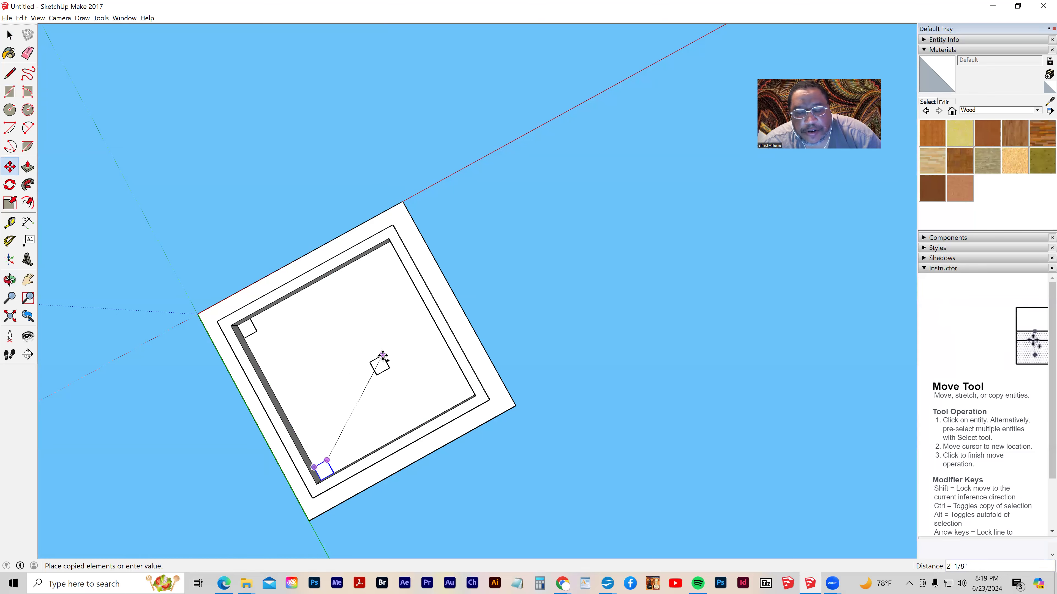
{"action": "middle_click_drag", "start_coordinate": [500, 495], "coordinate": [483, 426]}
{"action": "middle_click_drag", "start_coordinate": [469, 384], "coordinate": [255, 280]}
{"action": "left_click", "coordinate": [466, 371]}
Copy the third leg square along the green axis into the remaining inside corner of the apron
{"action": "middle_click_drag", "start_coordinate": [211, 223], "coordinate": [429, 230]}
{"action": "middle_click_drag", "start_coordinate": [407, 411], "coordinate": [439, 392]}
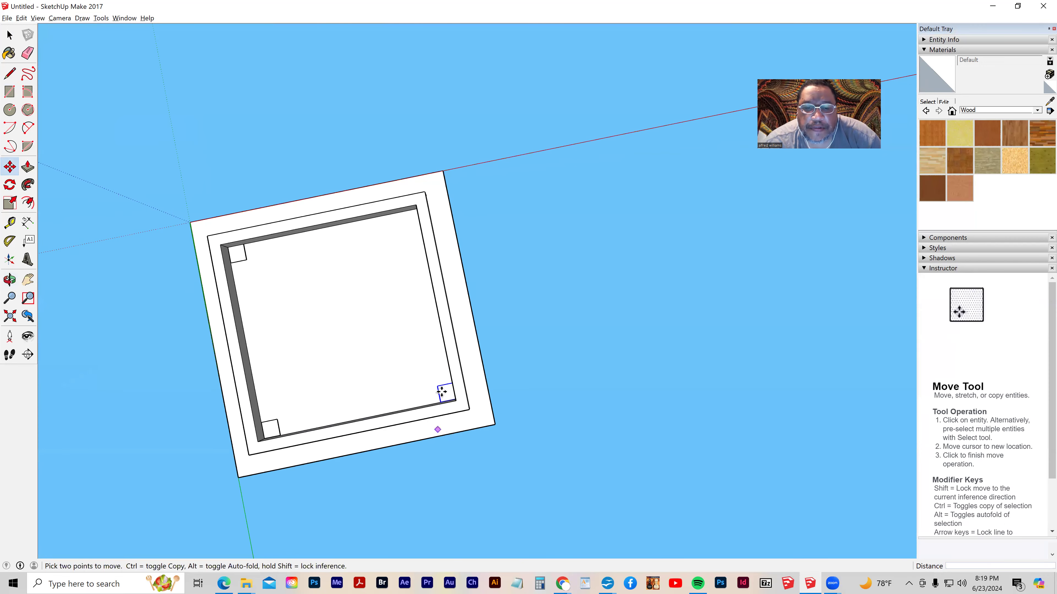
{"action": "left_click", "coordinate": [437, 386]}
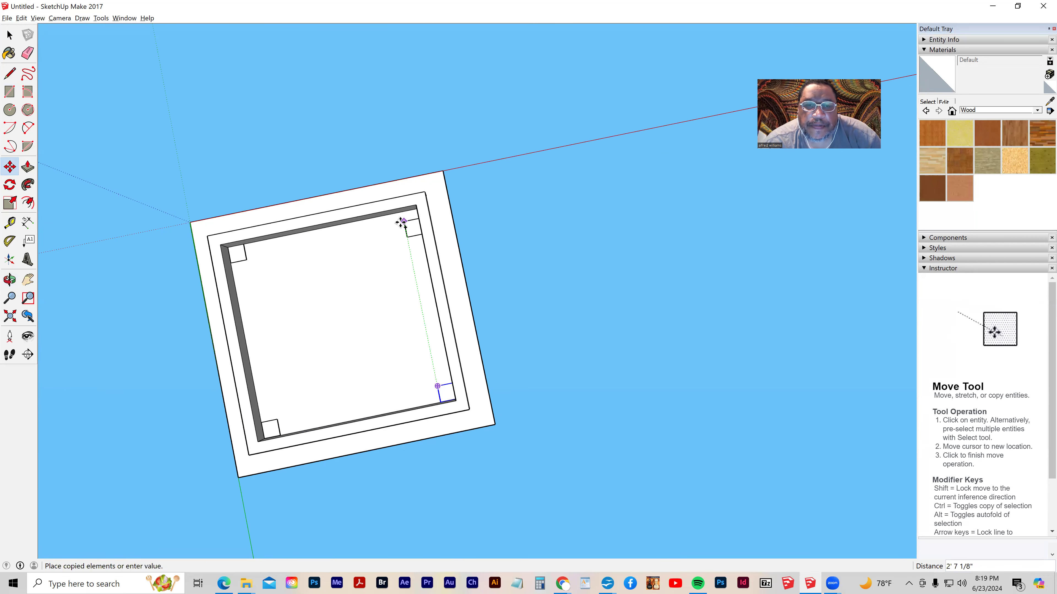
{"action": "left_click", "coordinate": [403, 213]}
Open the original table leg component for editing and extrude its square downward about 4' 5/16" with Push/Pull
{"action": "middle_click_drag", "start_coordinate": [375, 262], "coordinate": [339, 510]}
{"action": "middle_click_drag", "start_coordinate": [292, 415], "coordinate": [258, 432]}
{"action": "key", "text": "space"}
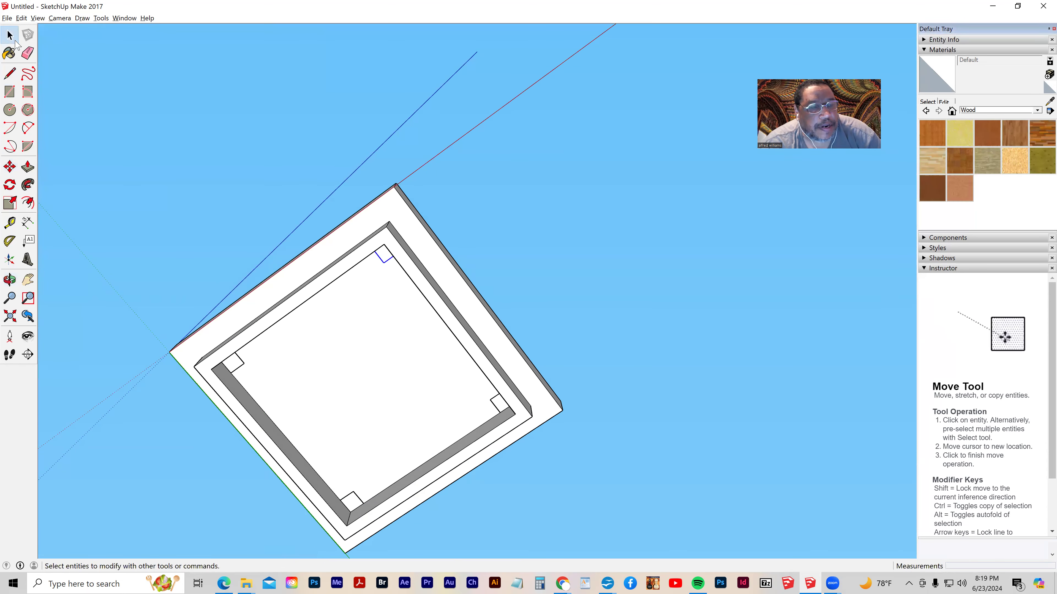
{"action": "triple_click", "coordinate": [234, 368]}
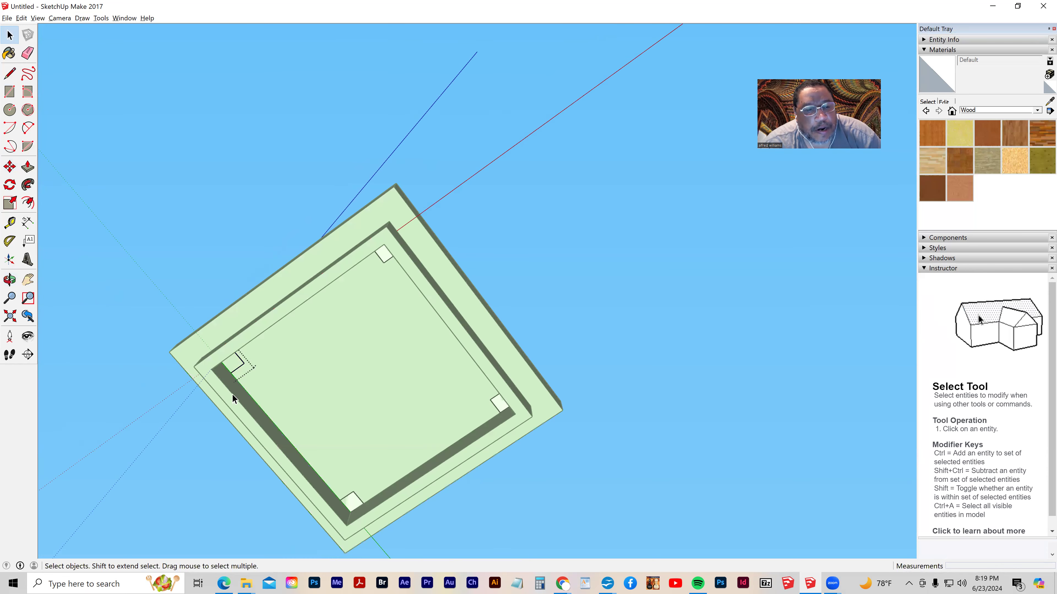
{"action": "left_click", "coordinate": [27, 168]}
{"action": "middle_click_drag", "start_coordinate": [332, 410], "coordinate": [328, 388]}
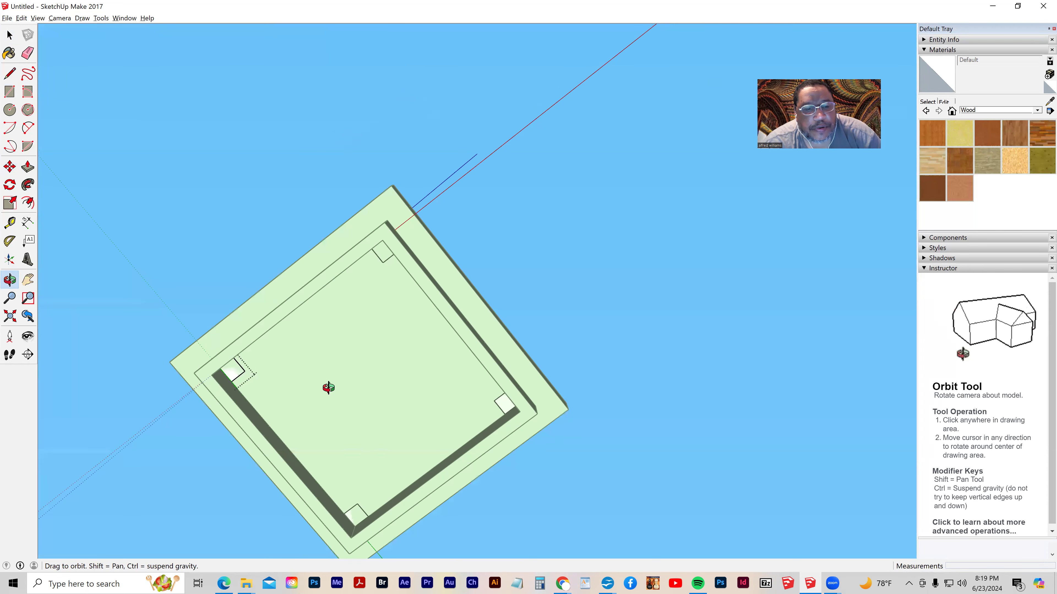
{"action": "middle_click_drag", "start_coordinate": [295, 564], "coordinate": [259, 444]}
{"action": "left_click_drag", "start_coordinate": [254, 391], "coordinate": [274, 522]}
{"action": "middle_click_drag", "start_coordinate": [332, 562], "coordinate": [399, 361]}
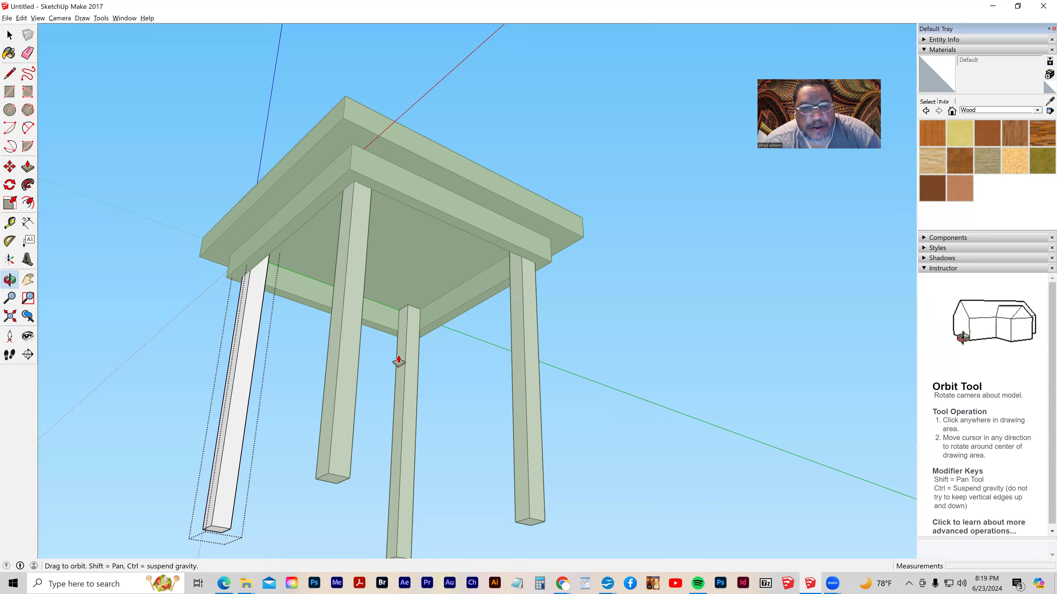
Lengthen the table leg by pulling its bottom face down about another 1' 7/16"
{"action": "scroll", "coordinate": [396, 323], "scroll_direction": "down", "scroll_amount": 4}
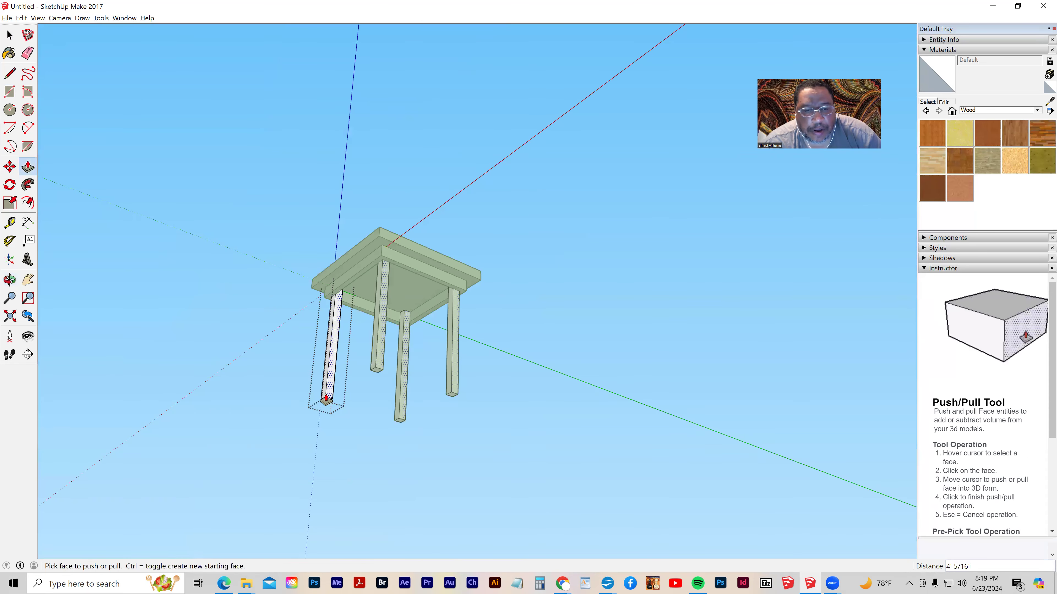
{"action": "middle_click_drag", "start_coordinate": [321, 418], "coordinate": [324, 362]}
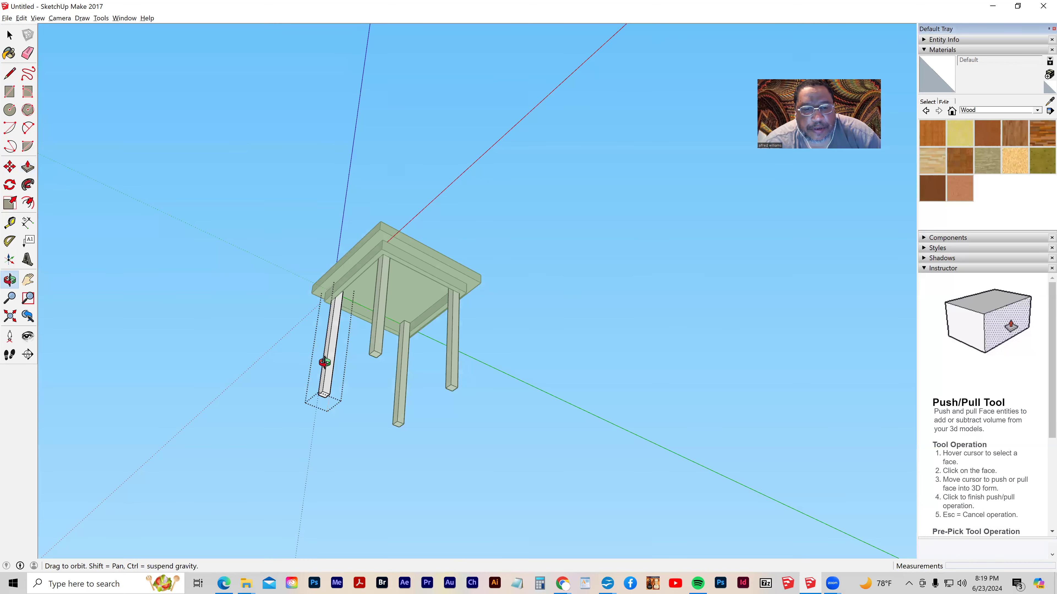
{"action": "left_click", "coordinate": [323, 398]}
{"action": "left_click", "coordinate": [315, 431]}
Try to shorten the table leg by pushing its bottom face upward, and undo the change
{"action": "middle_click_drag", "start_coordinate": [314, 431], "coordinate": [408, 383]}
{"action": "middle_click_drag", "start_coordinate": [412, 533], "coordinate": [400, 492]}
{"action": "mouse_move", "coordinate": [336, 413]}
{"action": "middle_mouse_down"}
{"action": "mouse_move", "coordinate": [338, 398]}
{"action": "mouse_move", "coordinate": [324, 419]}
{"action": "middle_mouse_up"}
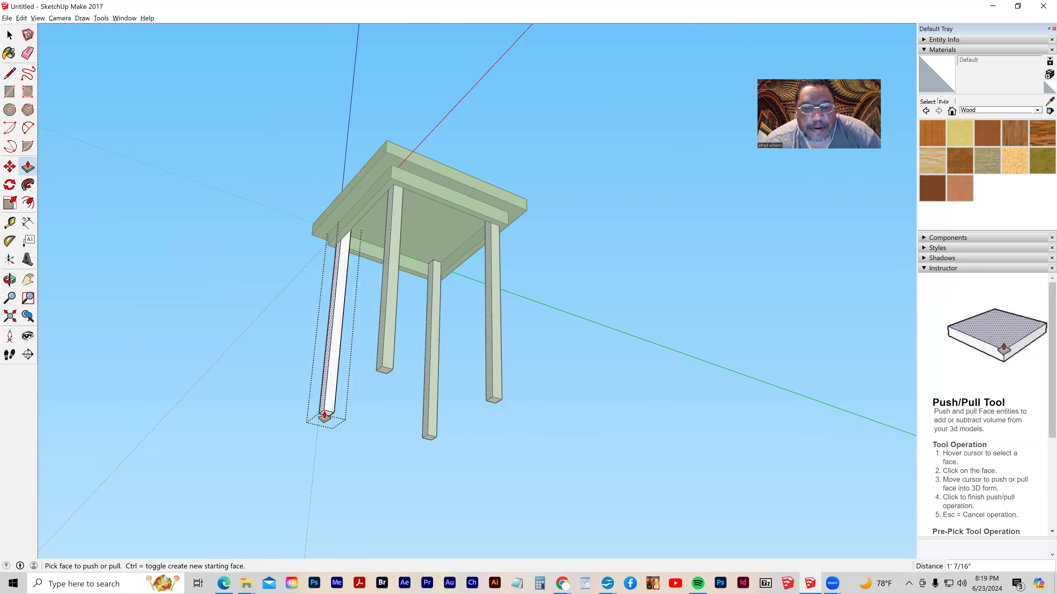
{"action": "left_click", "coordinate": [325, 416]}
{"action": "left_click", "coordinate": [328, 378]}
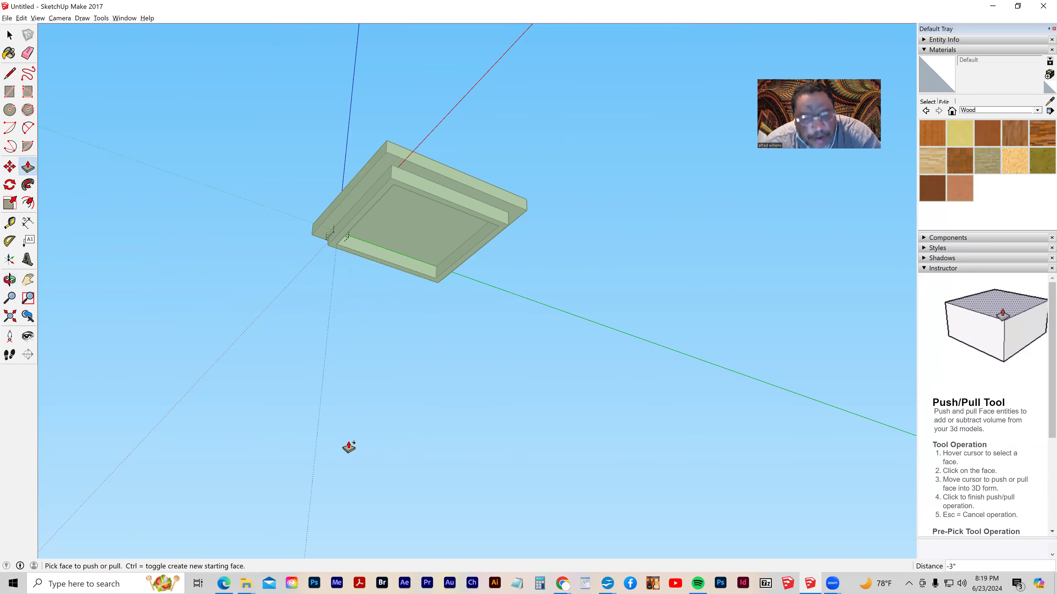
{"action": "key", "text": "ctrl+z"}
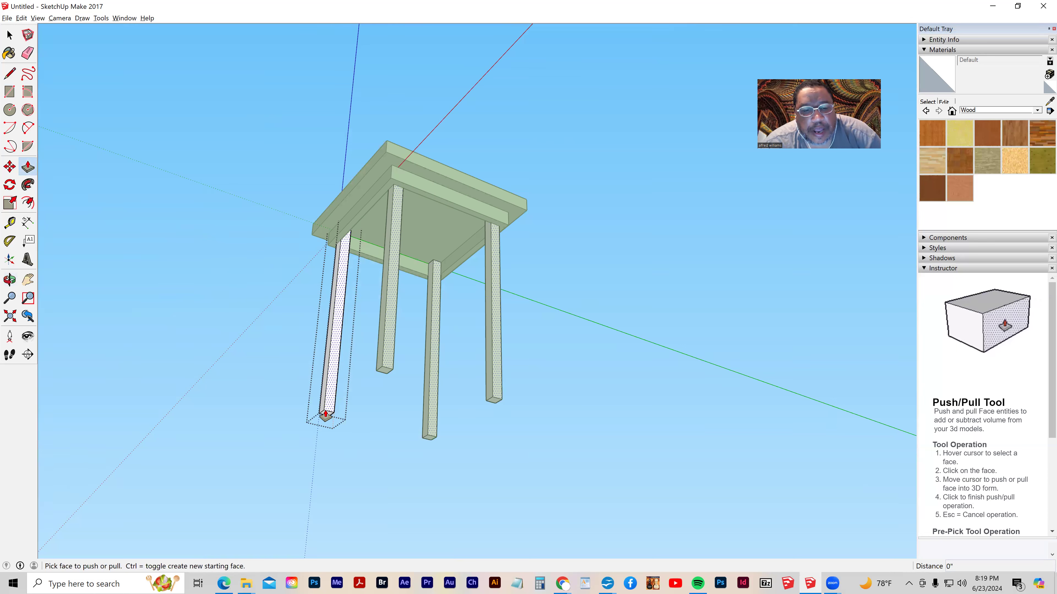
{"action": "left_click", "coordinate": [323, 416]}
{"action": "left_click", "coordinate": [324, 389]}
{"action": "key", "text": "ctrl+z"}
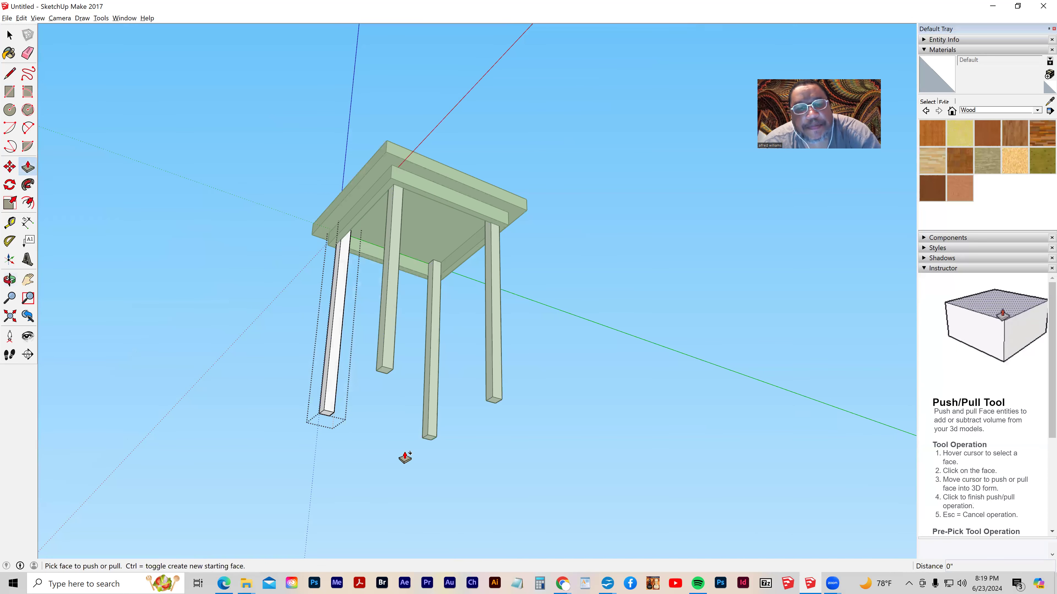
Taper the table leg by selecting its bottom face and scaling it down along the red and green axes, with a green scale of about 0.83
{"action": "middle_click_drag", "start_coordinate": [370, 393], "coordinate": [318, 417]}
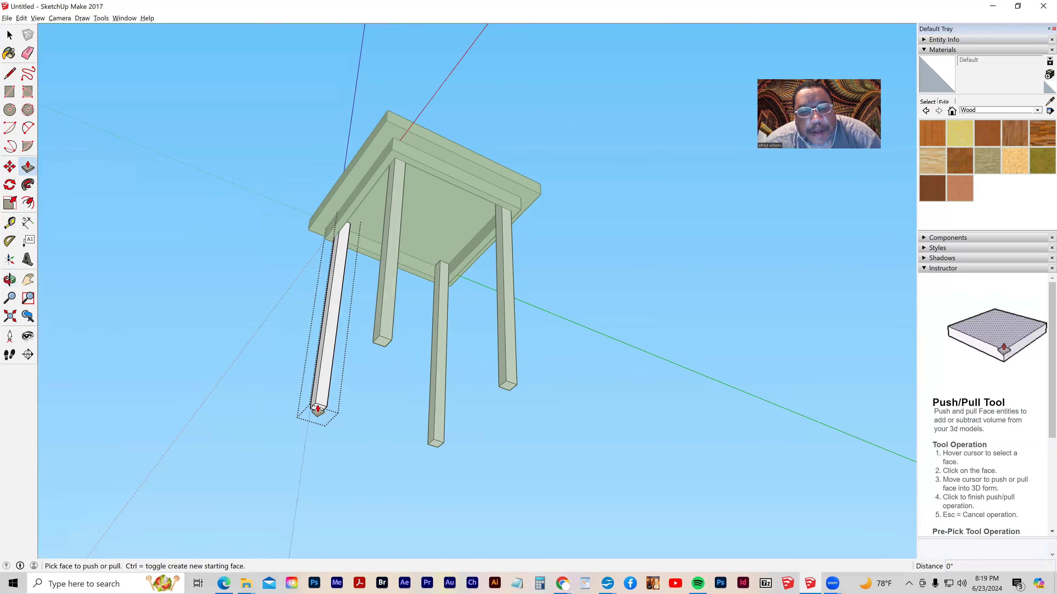
{"action": "middle_click_drag", "start_coordinate": [372, 490], "coordinate": [251, 390]}
{"action": "scroll", "coordinate": [233, 380], "scroll_direction": "up", "scroll_amount": 4}
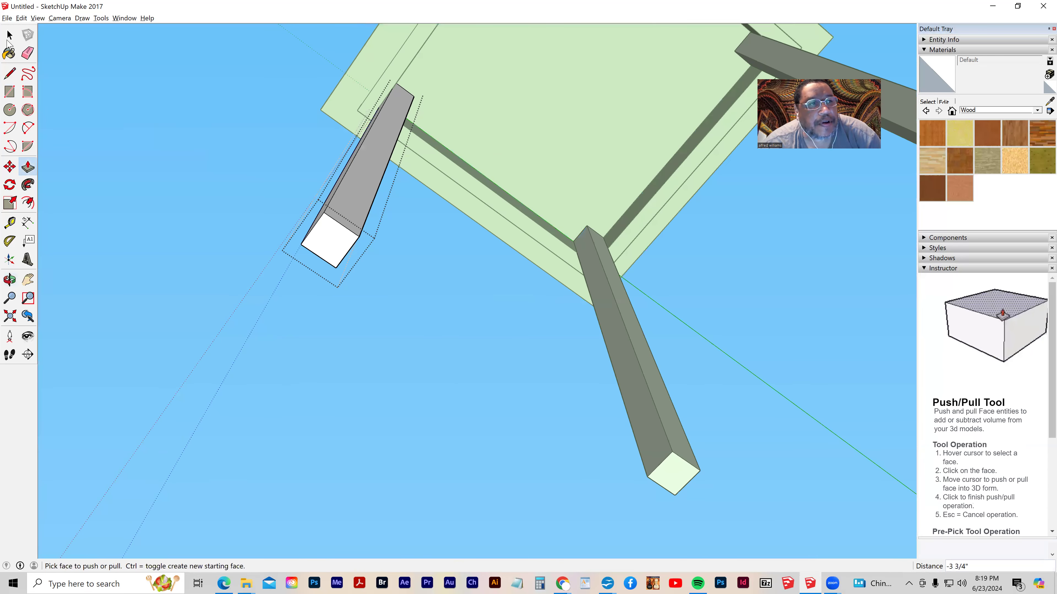
{"action": "key", "text": "space"}
{"action": "middle_click_drag", "start_coordinate": [377, 365], "coordinate": [376, 373]}
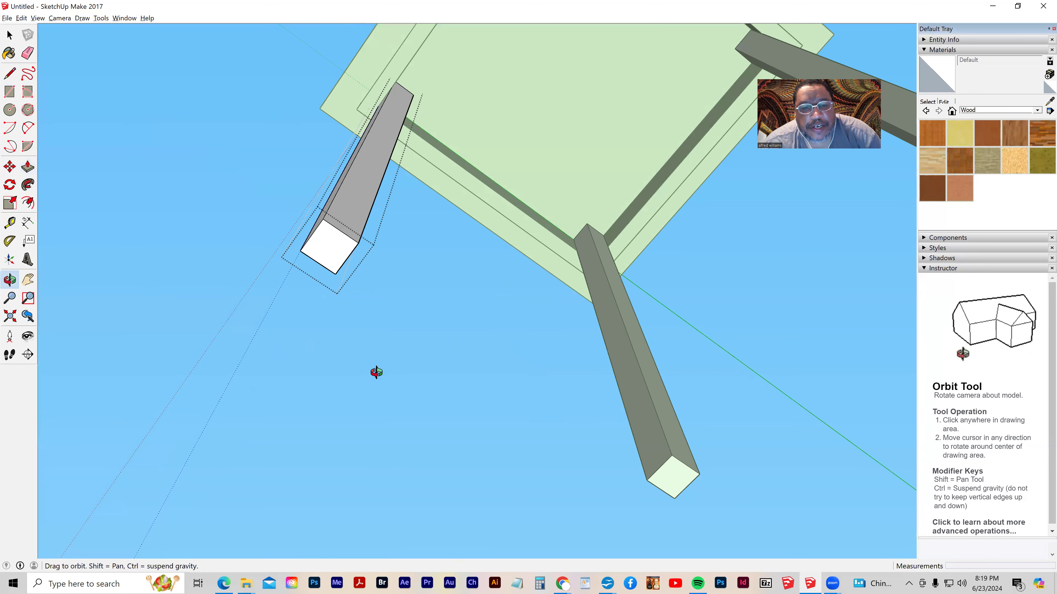
{"action": "middle_click_drag", "start_coordinate": [272, 418], "coordinate": [365, 463]}
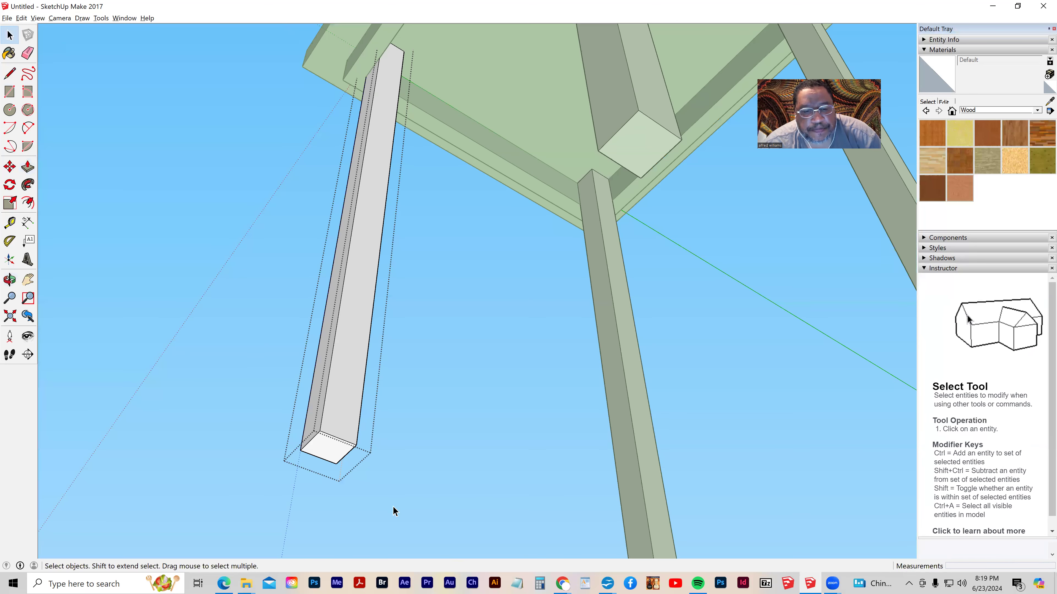
{"action": "left_click_drag", "start_coordinate": [271, 411], "coordinate": [394, 506]}
{"action": "left_click", "coordinate": [10, 203]}
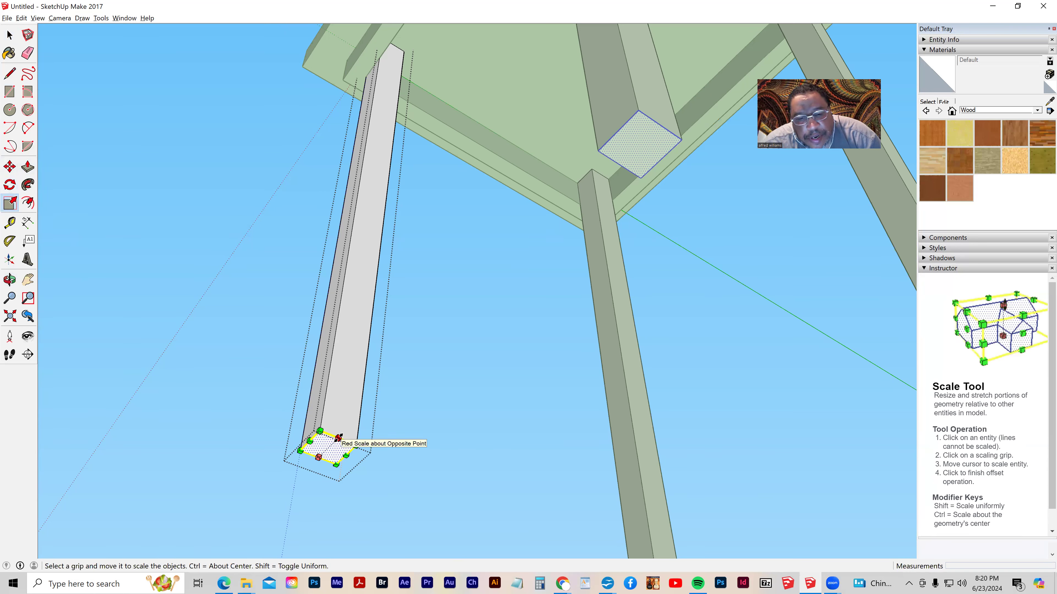
{"action": "left_click_drag", "start_coordinate": [338, 437], "coordinate": [336, 466]}
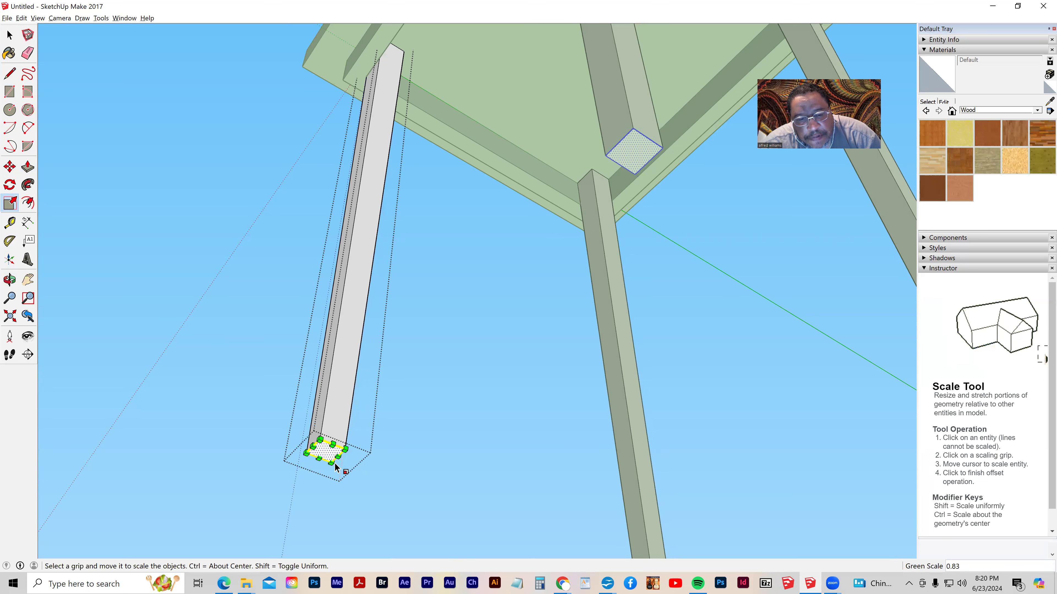
{"action": "left_click", "coordinate": [320, 458]}
Shrink the leg's bottom face further with Scale, using a red scale of about 0.84, and leave the leg component
{"action": "middle_click_drag", "start_coordinate": [369, 459], "coordinate": [367, 464]}
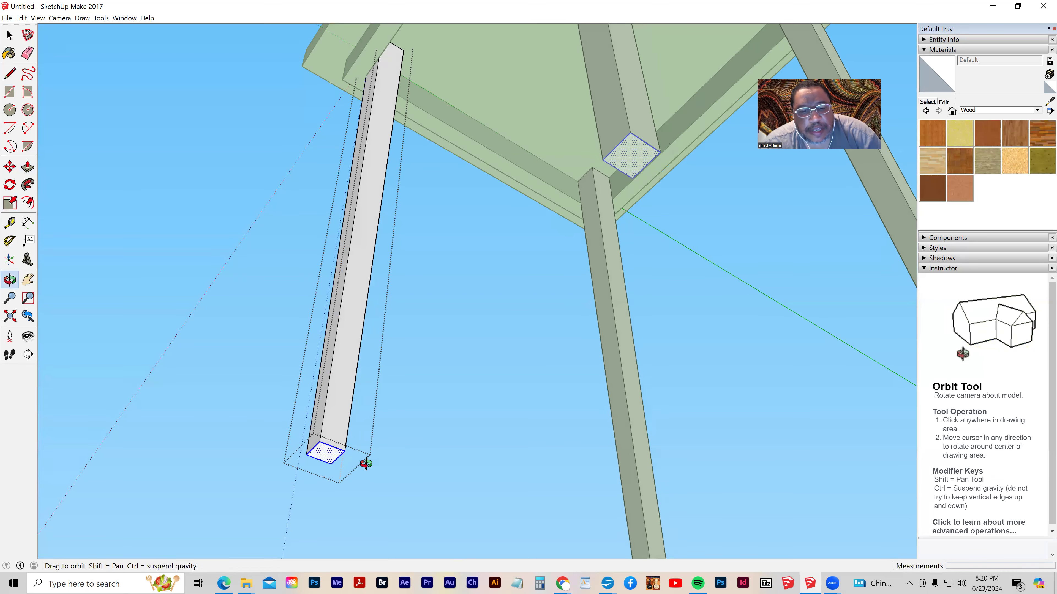
{"action": "middle_click_drag", "start_coordinate": [220, 525], "coordinate": [401, 510]}
{"action": "middle_click_drag", "start_coordinate": [409, 441], "coordinate": [413, 416]}
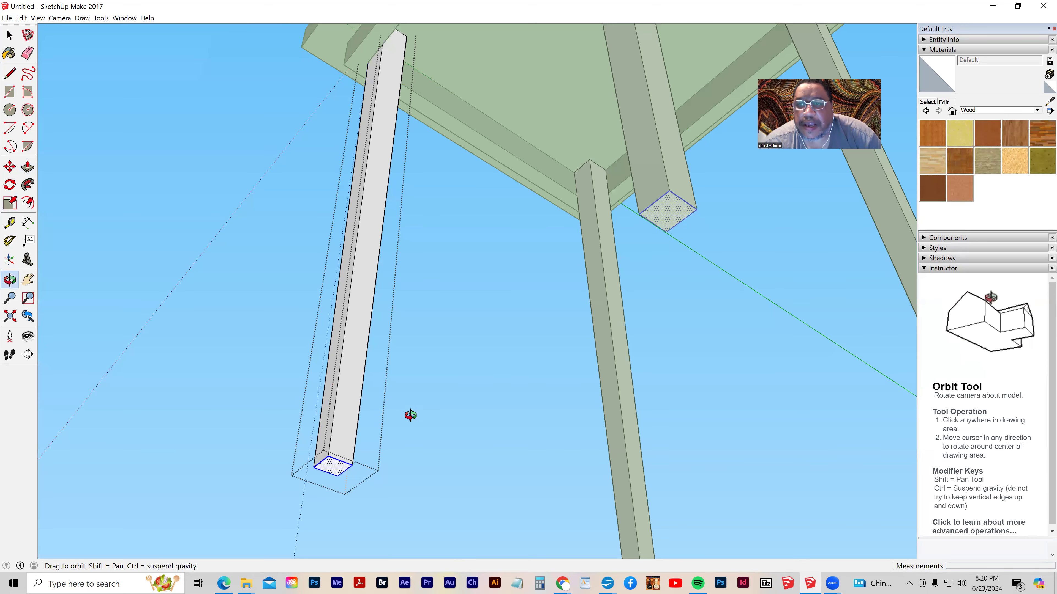
{"action": "middle_click_drag", "start_coordinate": [341, 491], "coordinate": [344, 477]}
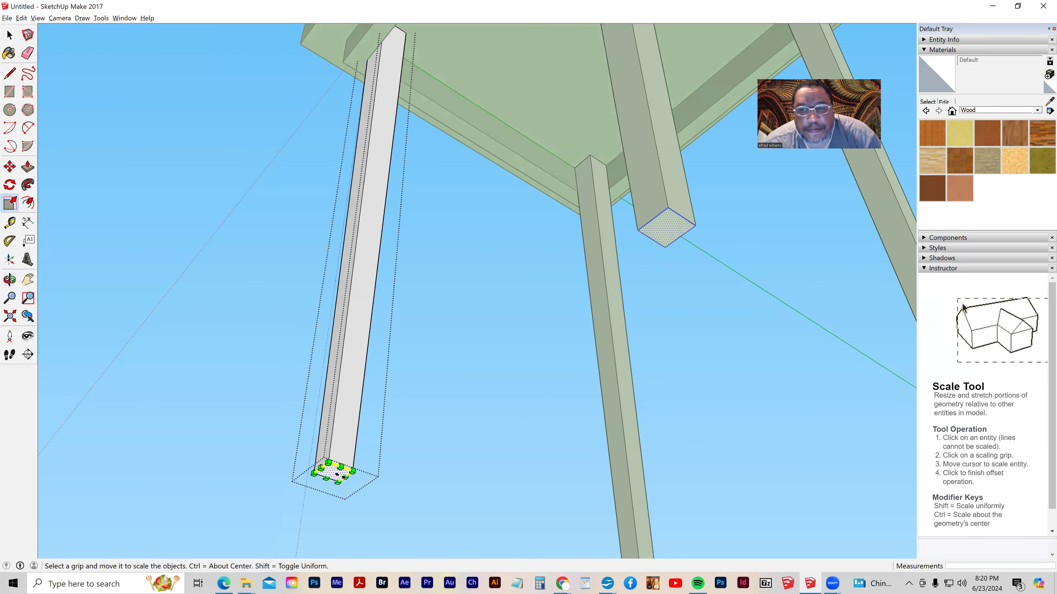
{"action": "left_click", "coordinate": [321, 468]}
{"action": "left_click", "coordinate": [322, 473]}
{"action": "left_click", "coordinate": [333, 469]}
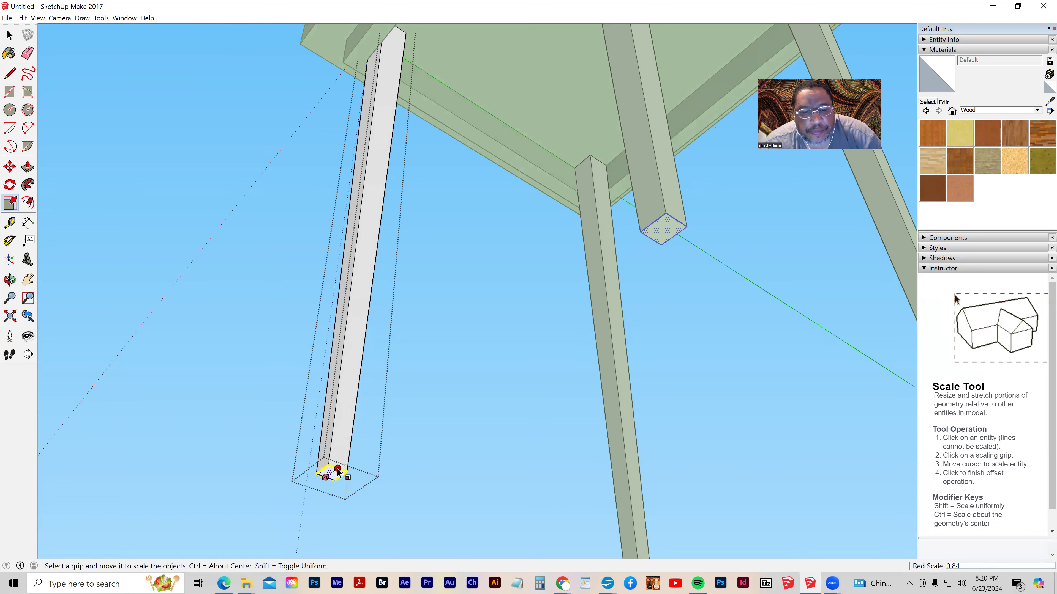
{"action": "left_click", "coordinate": [338, 472]}
{"action": "left_click", "coordinate": [10, 35]}
{"action": "left_click", "coordinate": [147, 149]}
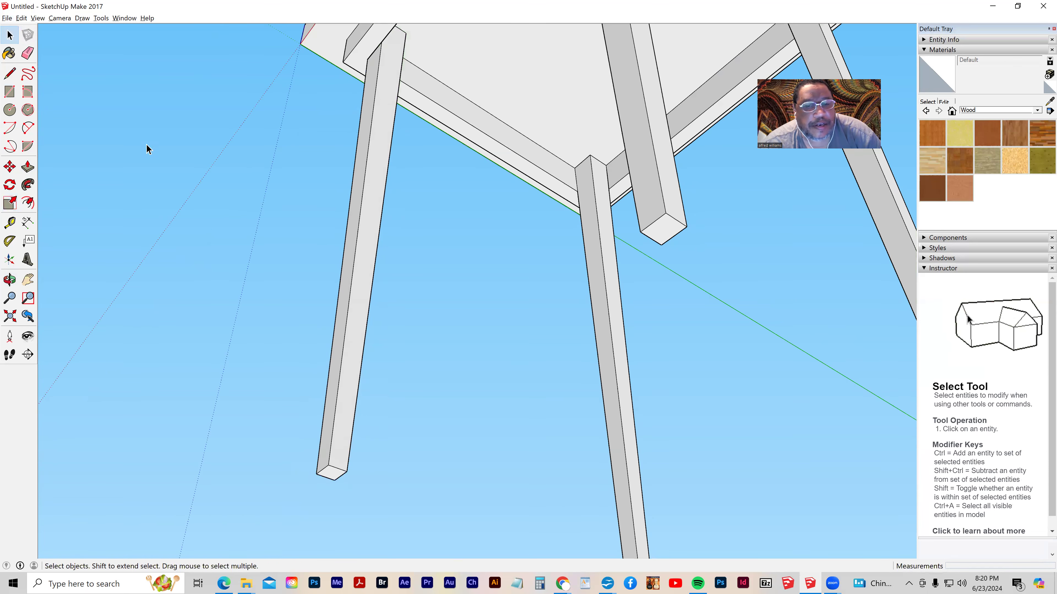
Open the tabletop for editing and thin the slab by pushing its top face down about 2 5/8" with Push/Pull
{"action": "middle_click_drag", "start_coordinate": [553, 159], "coordinate": [430, 436]}
{"action": "middle_click_drag", "start_coordinate": [241, 374], "coordinate": [420, 361]}
{"action": "middle_click_drag", "start_coordinate": [462, 267], "coordinate": [306, 202]}
{"action": "middle_click_drag", "start_coordinate": [558, 287], "coordinate": [417, 116]}
{"action": "left_click", "coordinate": [391, 121]}
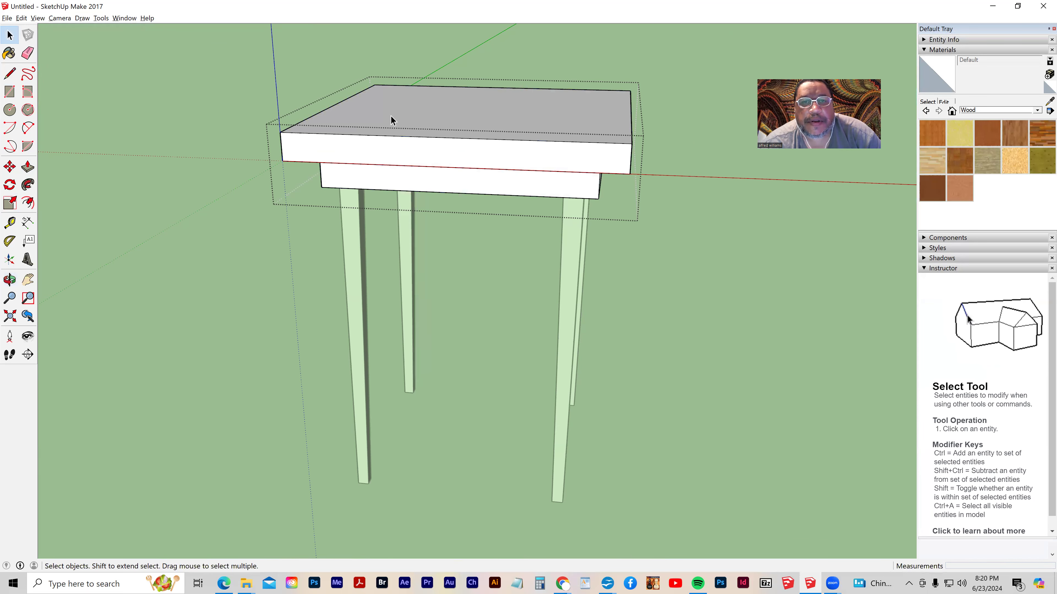
{"action": "left_click", "coordinate": [27, 167]}
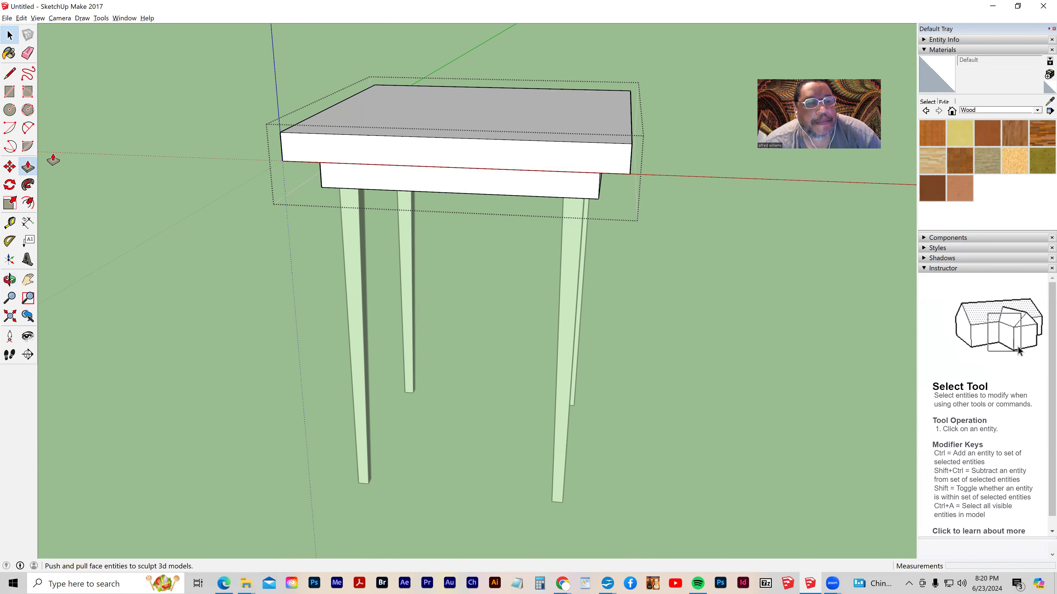
{"action": "left_click", "coordinate": [439, 109]}
{"action": "left_click", "coordinate": [437, 118]}
Select the four edges bounding the tabletop's top face
{"action": "key", "text": "o"}
{"action": "left_click_drag", "start_coordinate": [463, 260], "coordinate": [482, 393]}
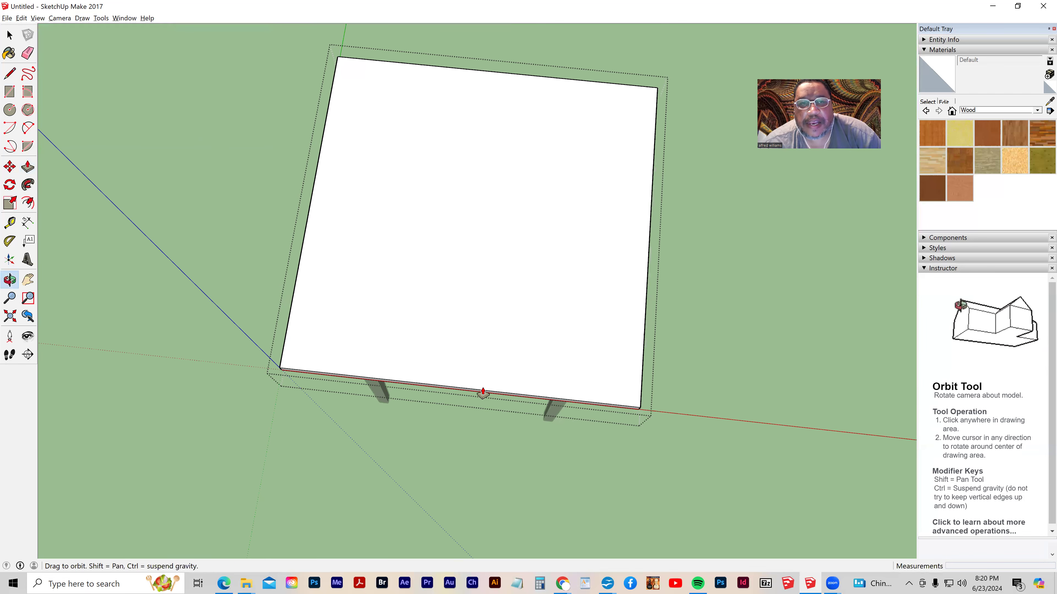
{"action": "key", "text": "p"}
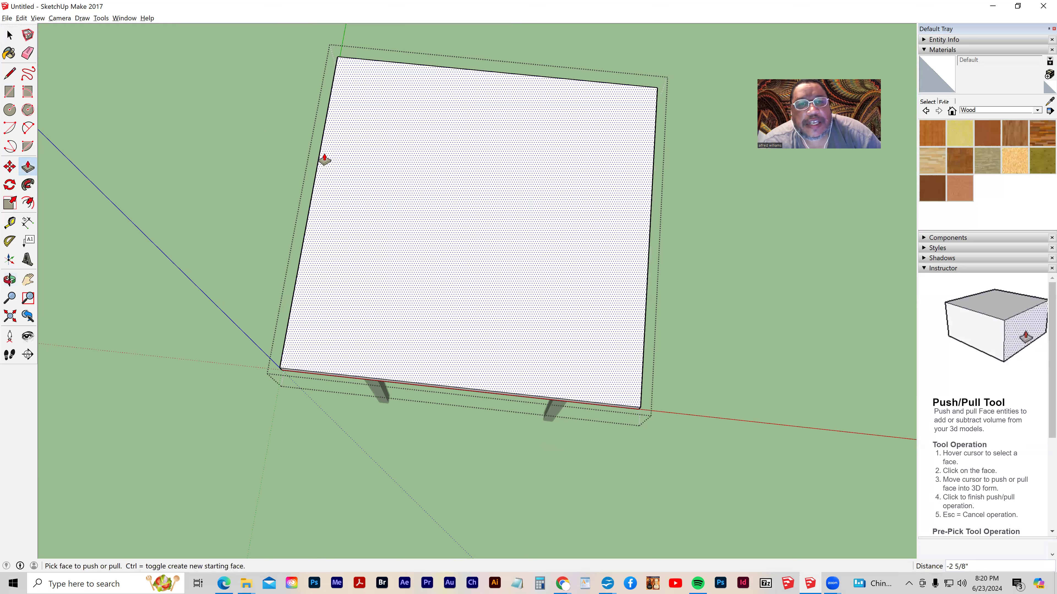
{"action": "left_click", "coordinate": [5, 37]}
{"action": "left_click", "coordinate": [321, 150]}
{"action": "left_click", "coordinate": [386, 62], "text": "shift"}
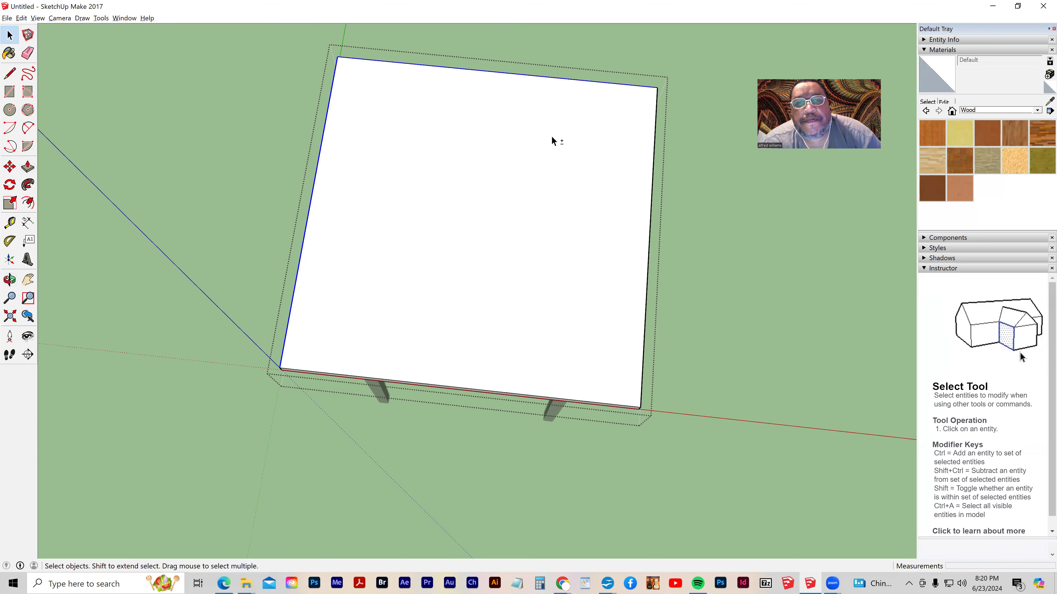
{"action": "left_click", "coordinate": [651, 178], "text": "shift"}
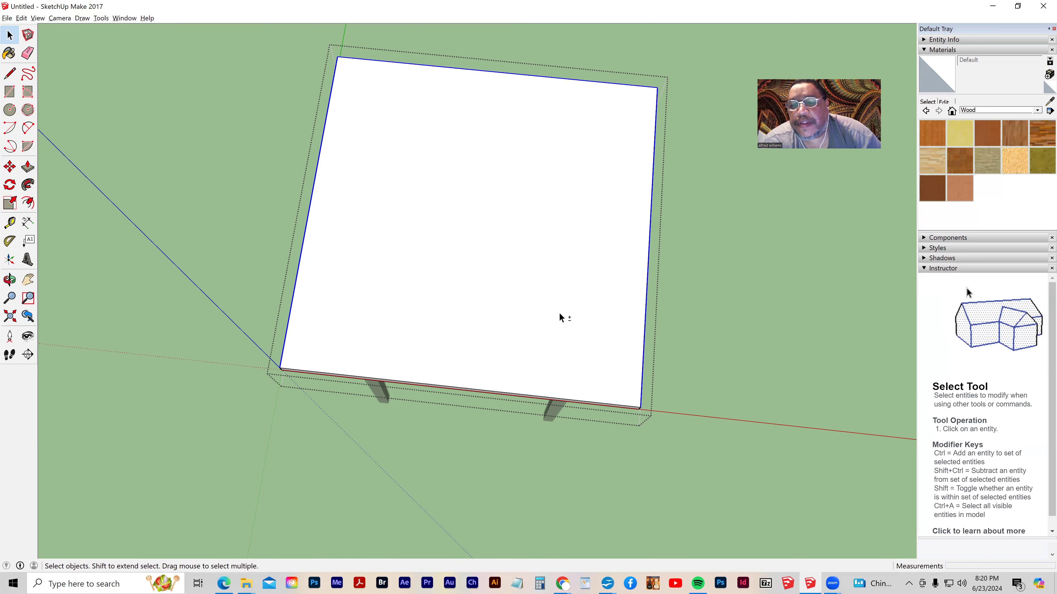
{"action": "left_click", "coordinate": [525, 393], "text": "shift"}
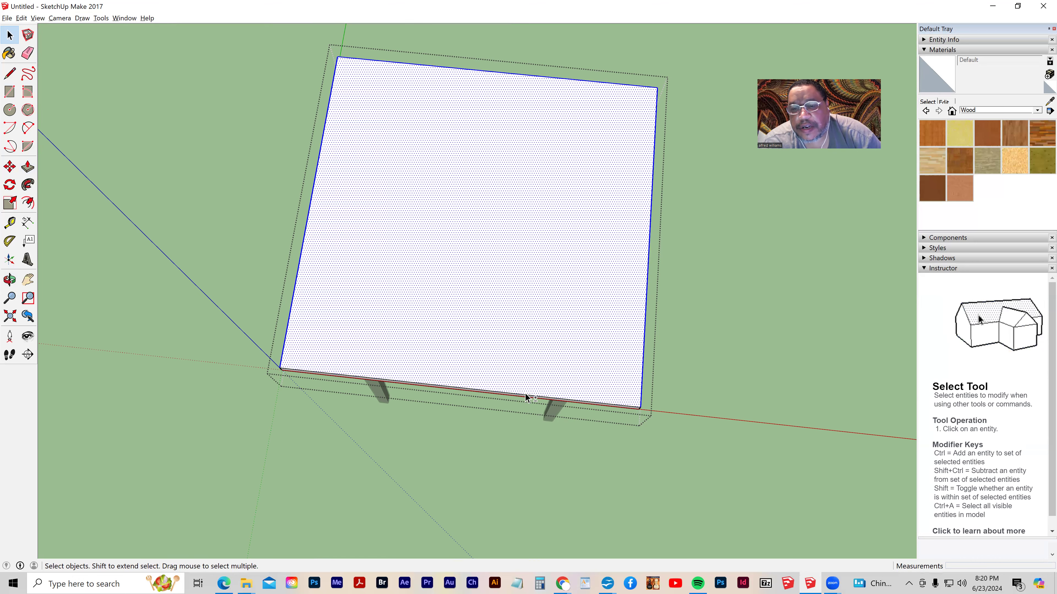
{"action": "left_click", "coordinate": [522, 393], "text": "shift"}
{"action": "middle_click_drag", "start_coordinate": [574, 310], "coordinate": [543, 262]}
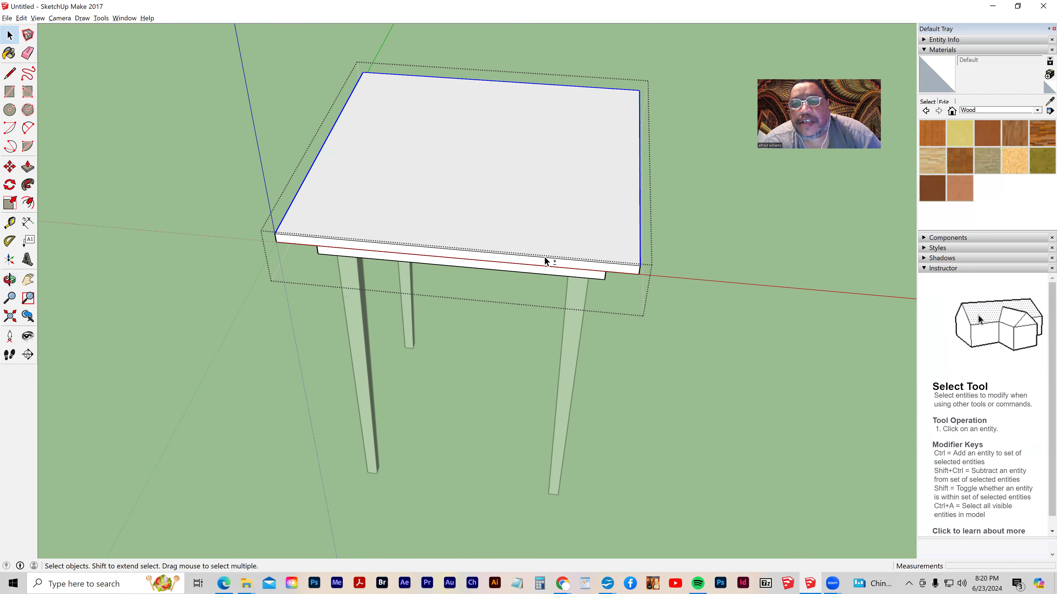
{"action": "middle_click_drag", "start_coordinate": [210, 197], "coordinate": [196, 286]}
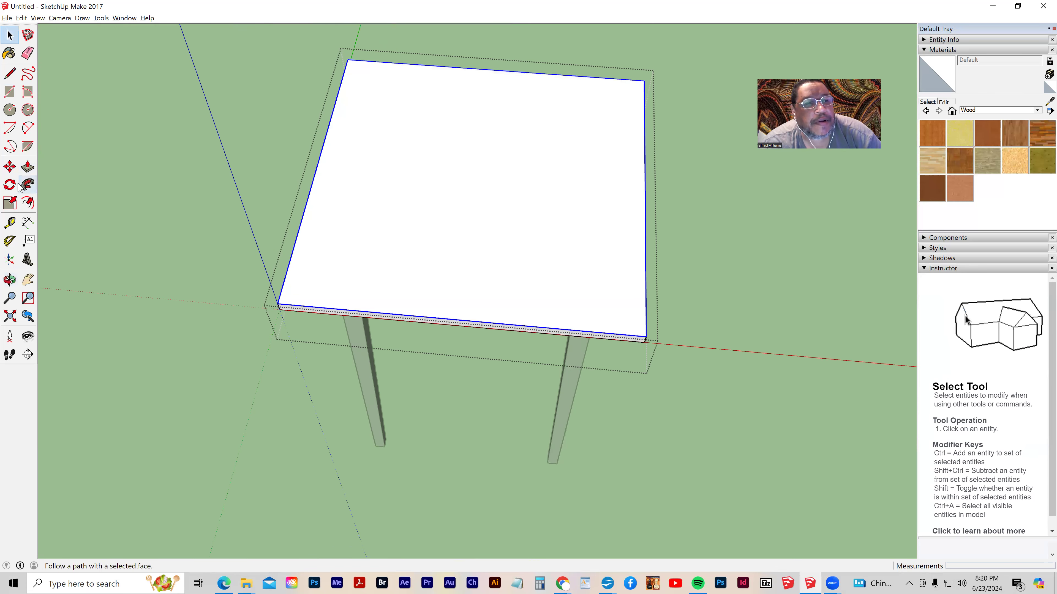
Bevel the tabletop by scaling its top outline uniformly inward from two opposite corners, the second by about 0.97, and leave the group
{"action": "left_click", "coordinate": [10, 204]}
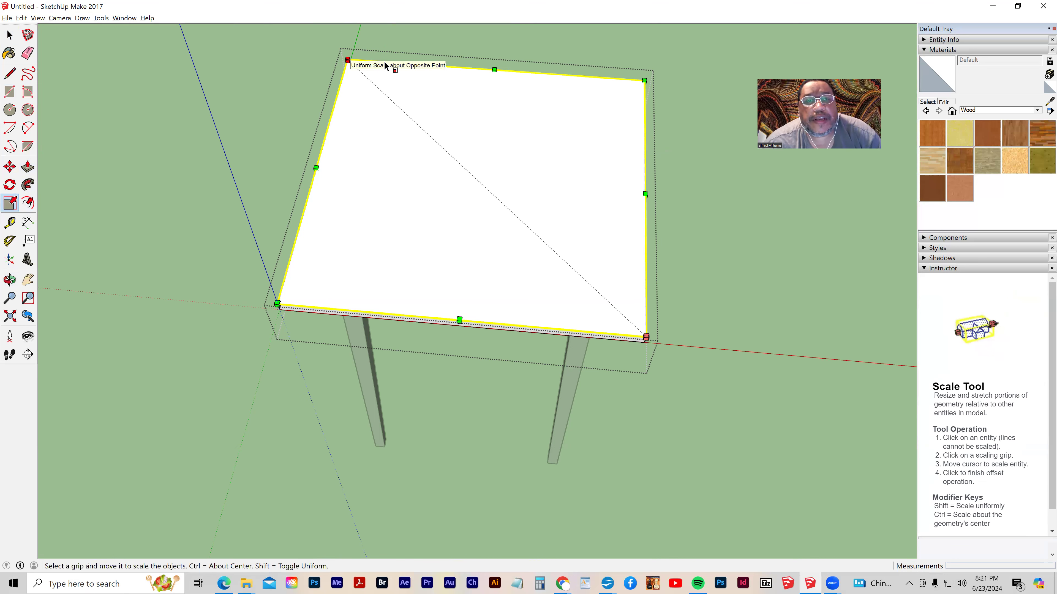
{"action": "left_click_drag", "start_coordinate": [347, 60], "coordinate": [354, 66]}
{"action": "middle_click_drag", "start_coordinate": [463, 114], "coordinate": [628, 381]}
{"action": "left_click_drag", "start_coordinate": [645, 422], "coordinate": [635, 412]}
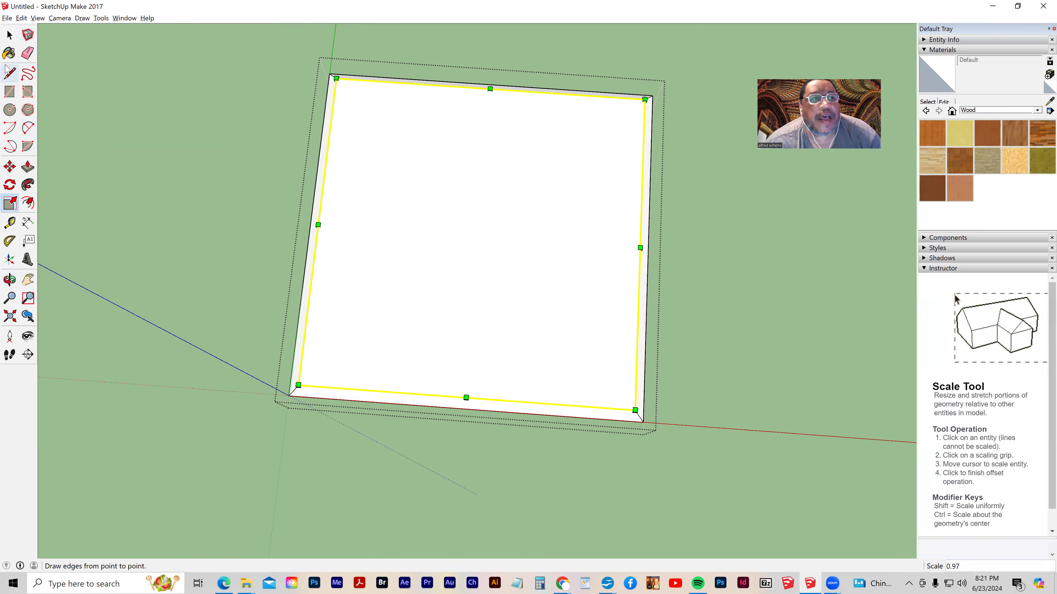
{"action": "left_click", "coordinate": [9, 35]}
{"action": "left_click", "coordinate": [109, 154]}
Paint the tabletop with its apron and all four legs with the Wood Floor Parquet material
{"action": "middle_click_drag", "start_coordinate": [528, 454], "coordinate": [383, 231]}
{"action": "left_click_drag", "start_coordinate": [304, 240], "coordinate": [604, 300]}
{"action": "left_click", "coordinate": [10, 35]}
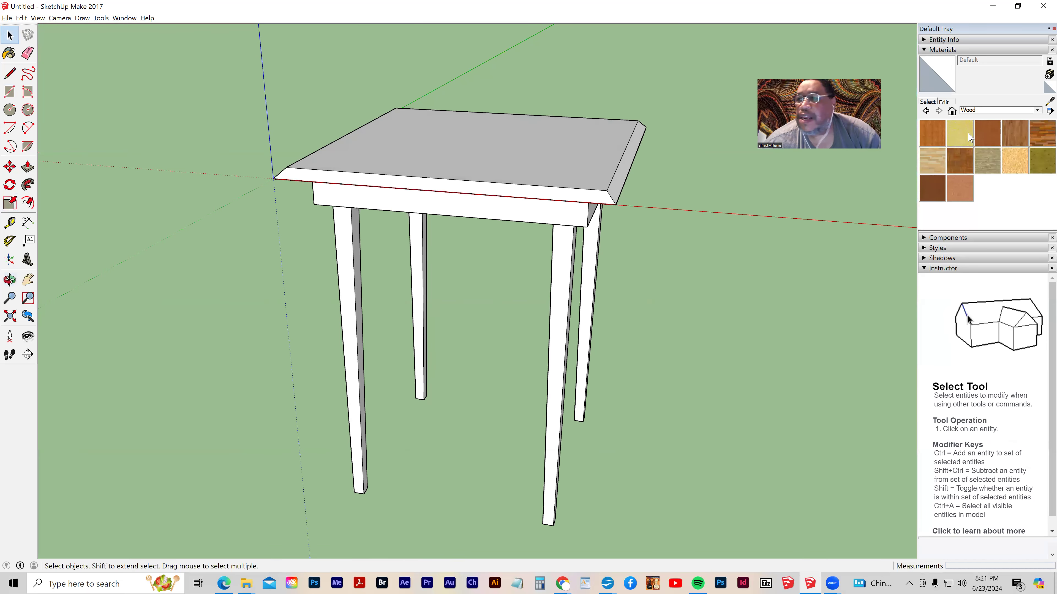
{"action": "left_click", "coordinate": [955, 157]}
{"action": "left_click", "coordinate": [582, 158]}
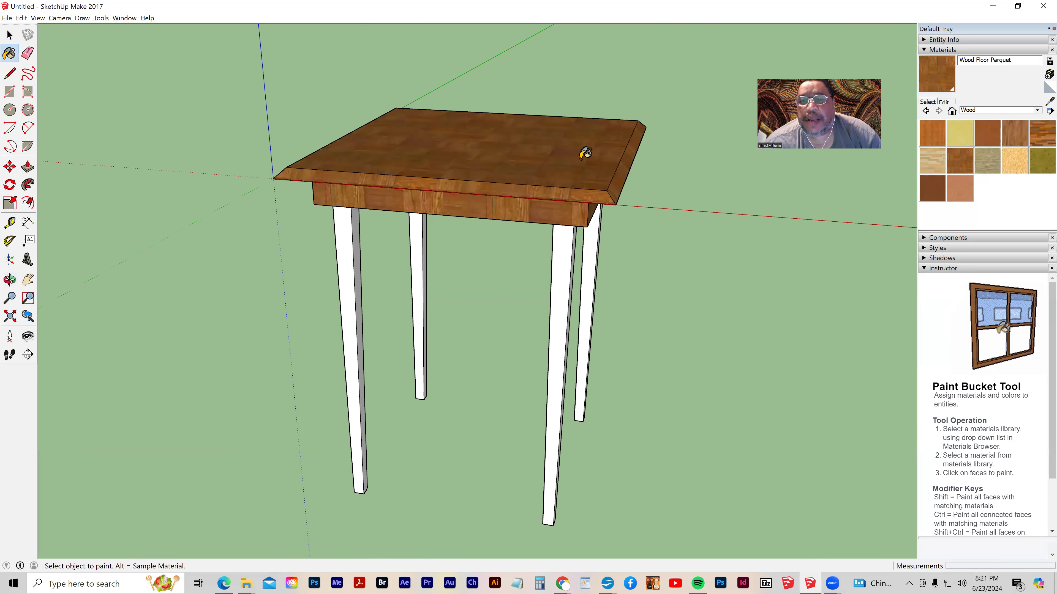
{"action": "left_click", "coordinate": [570, 244]}
{"action": "left_click", "coordinate": [595, 241]}
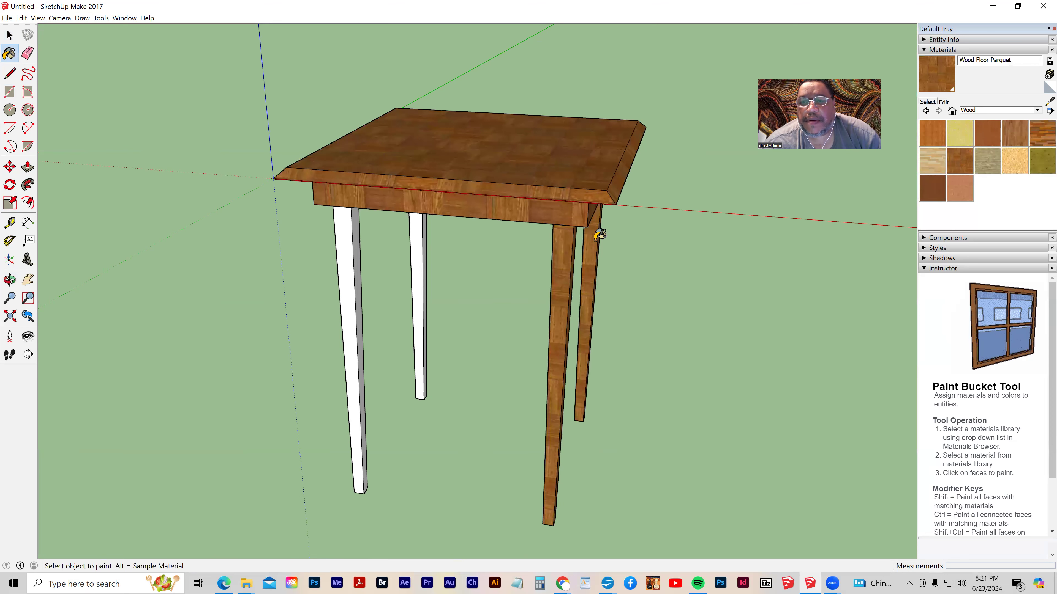
{"action": "left_click", "coordinate": [422, 250]}
{"action": "left_click", "coordinate": [343, 252]}
Examine the painted table from several sides, checking the beveled top, the apron and the tapered legs
{"action": "middle_click_drag", "start_coordinate": [344, 249], "coordinate": [422, 205]}
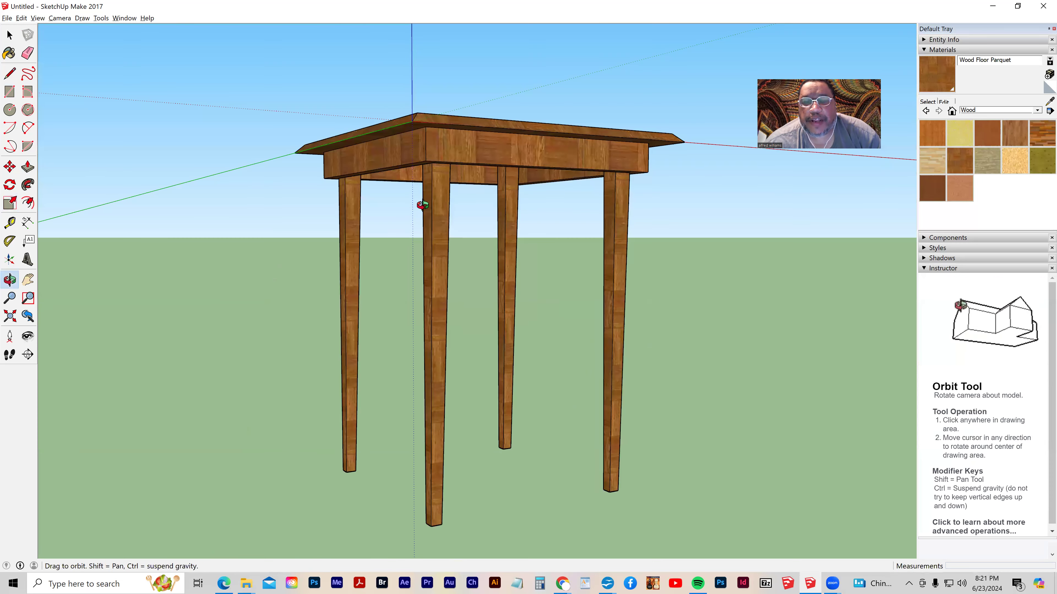
{"action": "mouse_move", "coordinate": [782, 207]}
{"action": "middle_mouse_down"}
{"action": "mouse_move", "coordinate": [452, 241]}
{"action": "mouse_move", "coordinate": [640, 138]}
{"action": "middle_mouse_up"}
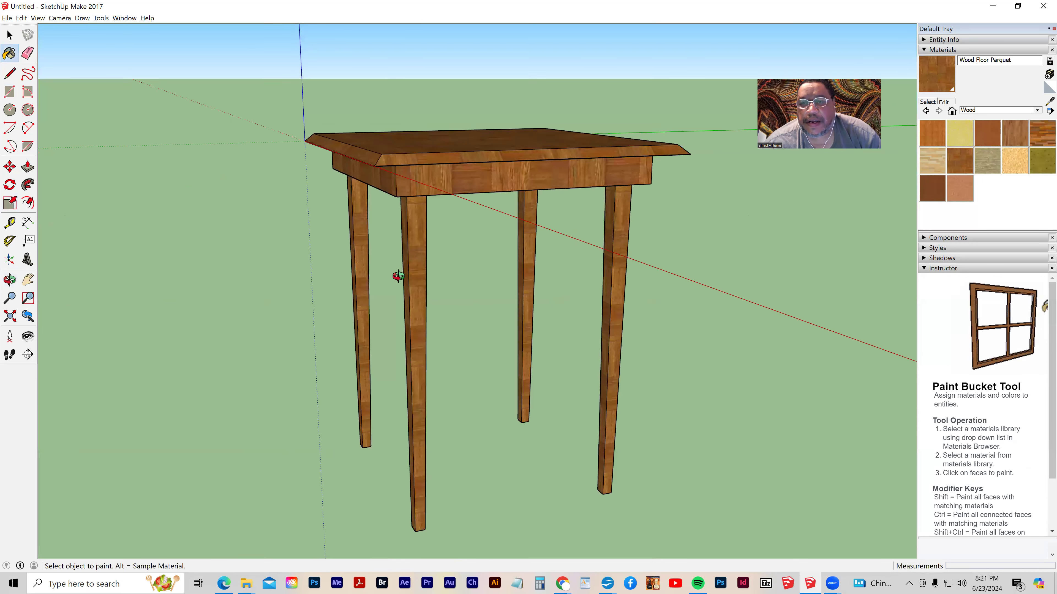
{"action": "middle_click_drag", "start_coordinate": [399, 276], "coordinate": [630, 312]}
{"action": "left_click_drag", "start_coordinate": [843, 159], "coordinate": [693, 349]}
{"action": "left_click_drag", "start_coordinate": [568, 299], "coordinate": [544, 286]}
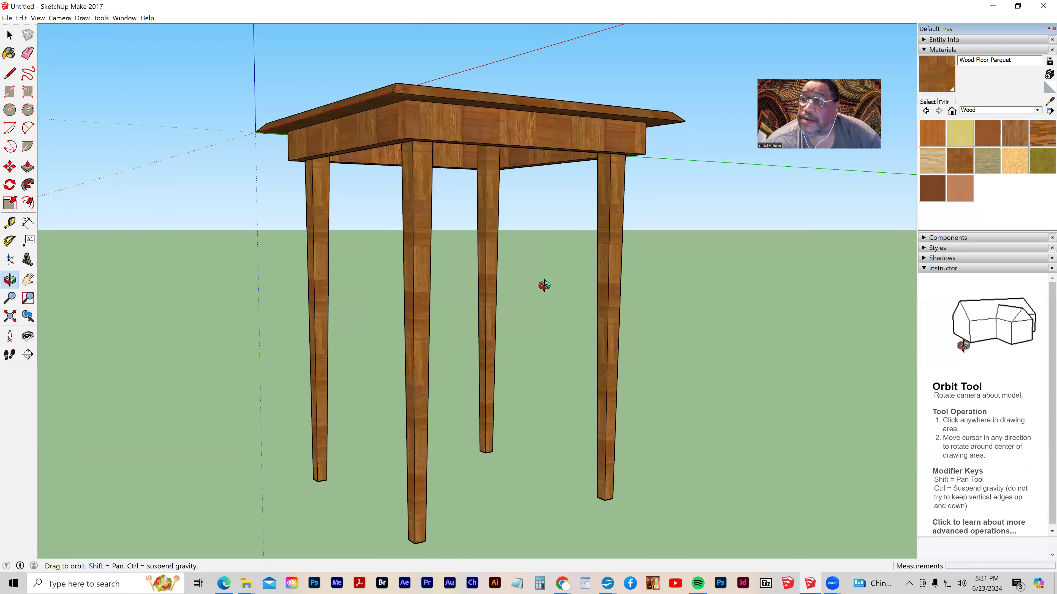
{"action": "left_click_drag", "start_coordinate": [761, 323], "coordinate": [644, 319]}
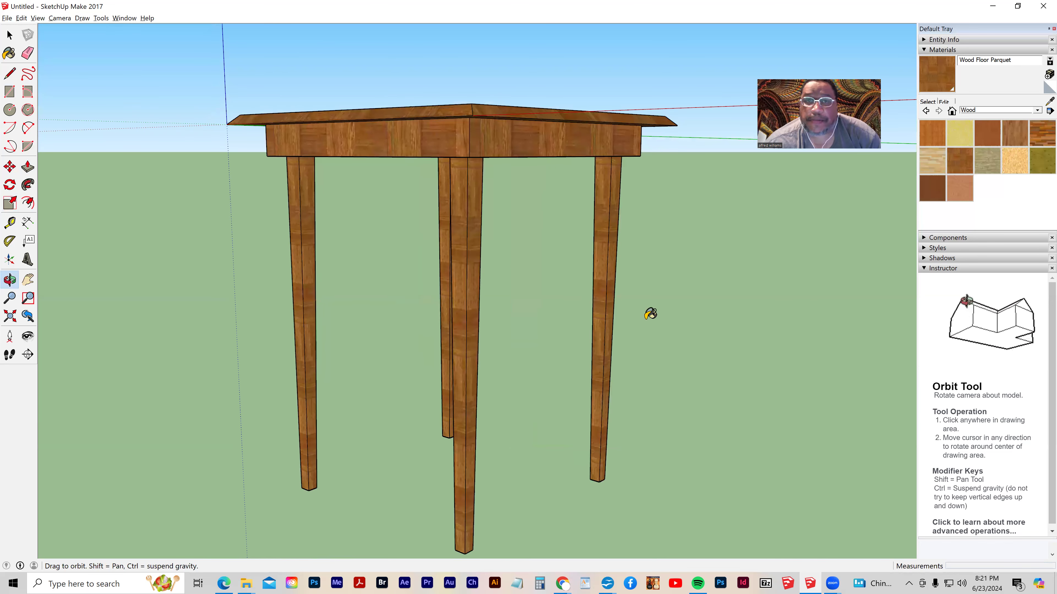
{"action": "key", "text": "b"}
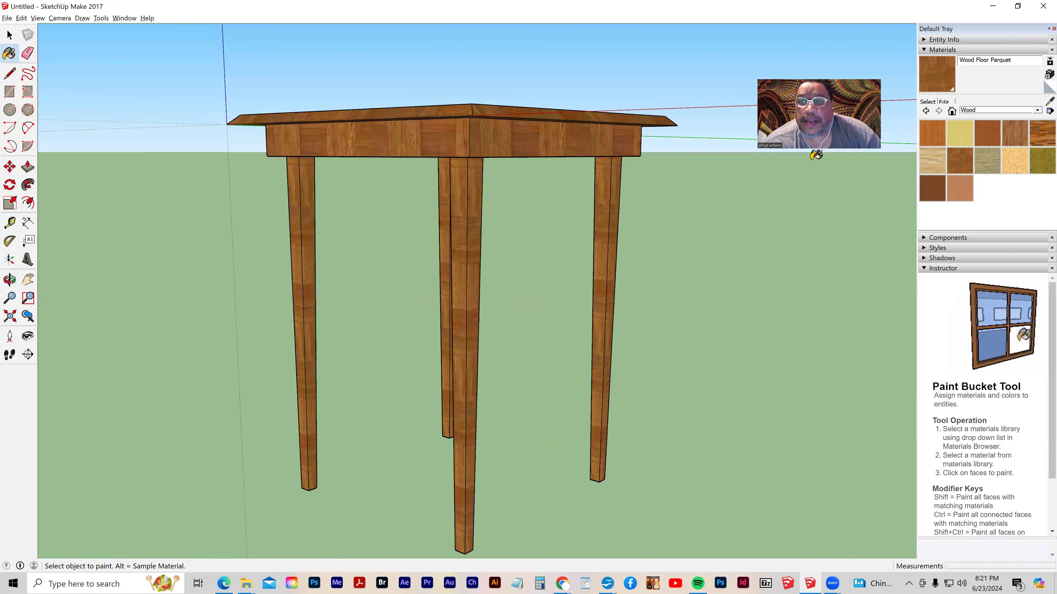